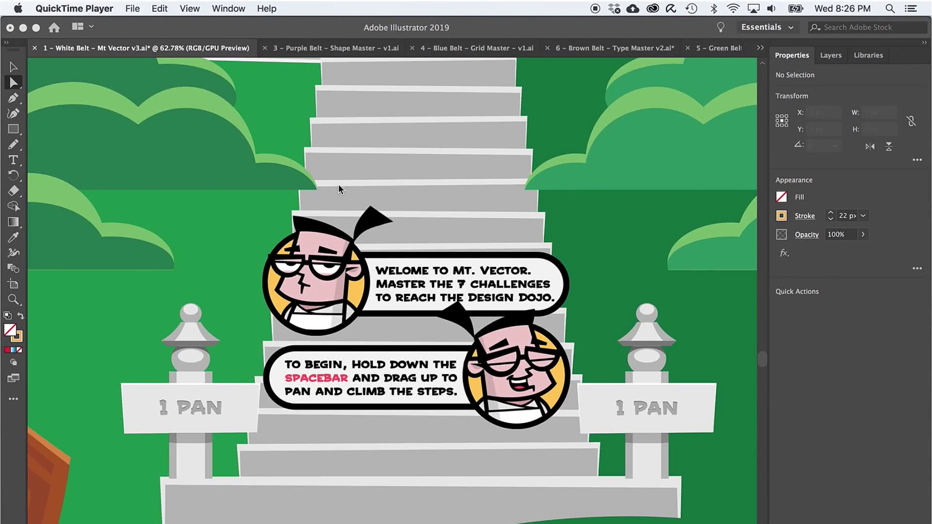
# Switch Illustrator to the Essentials workspace.
pyautogui.click(789, 32)
pyautogui.click(789, 32)
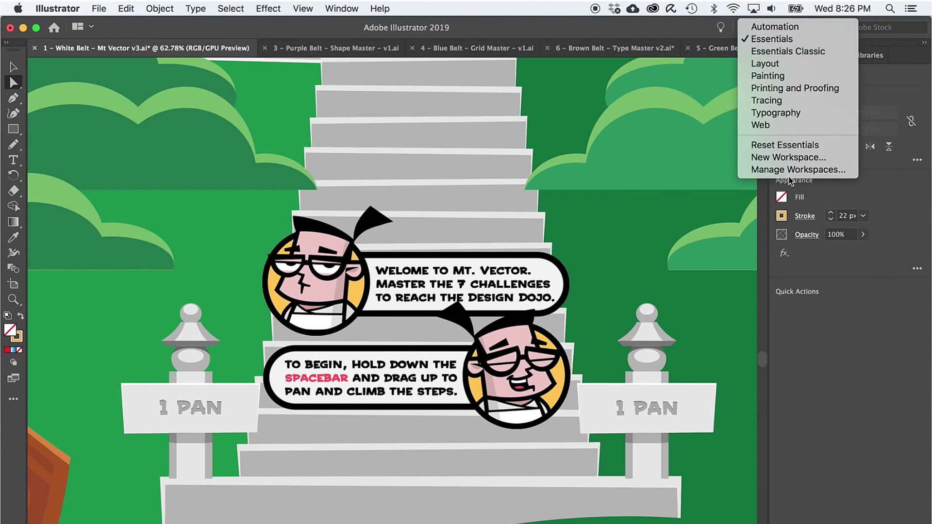
pyautogui.click(783, 40)
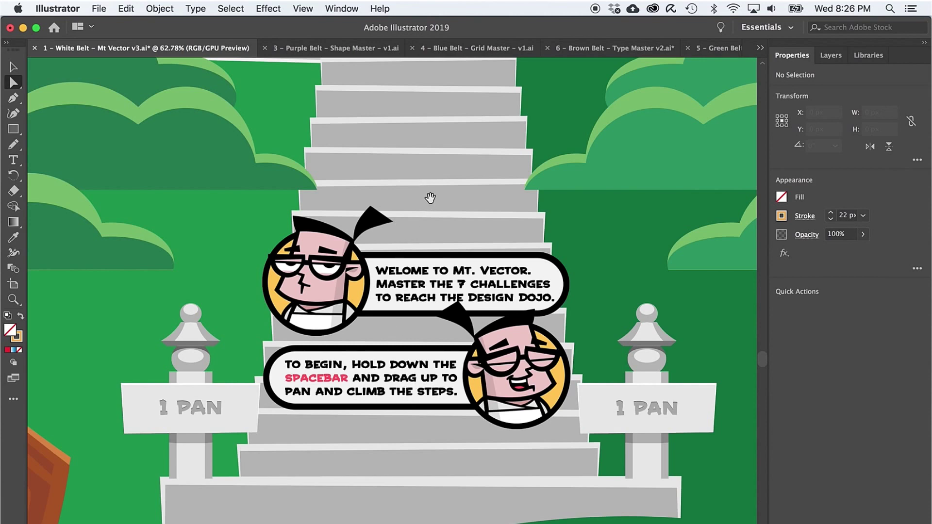
# Pan up the stairs to show the '2 Zoom In and Out' sign and the Great! character.
pyautogui.press('space')
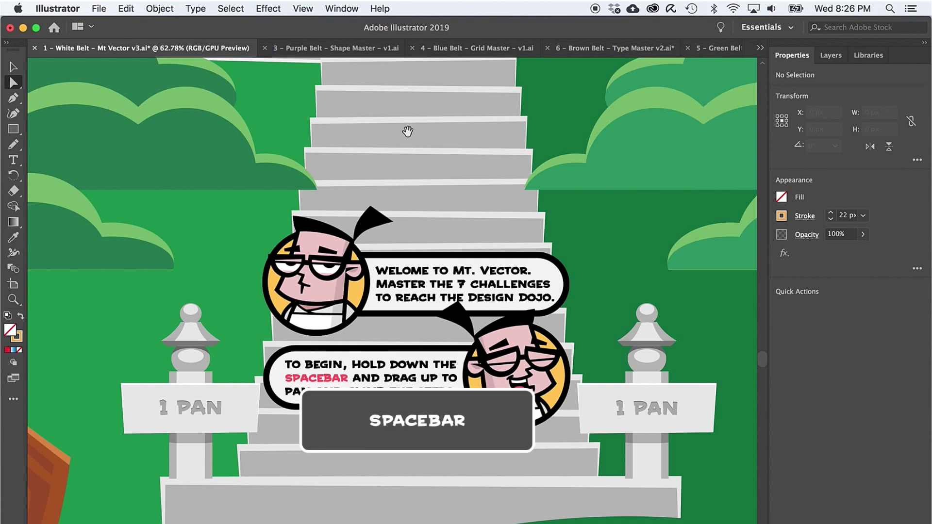
pyautogui.moveTo(407, 129); pyautogui.dragTo(420, 209)
pyautogui.moveTo(417, 138); pyautogui.dragTo(375, 305)
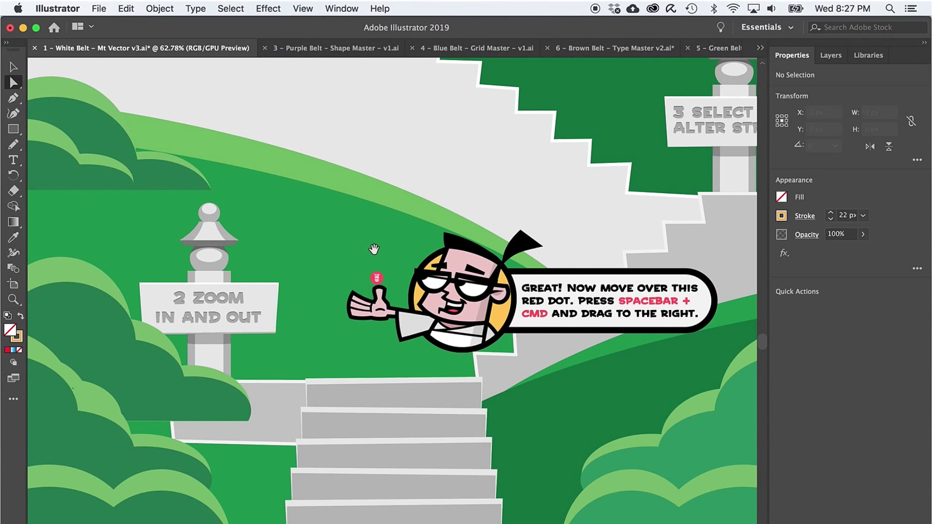
# Zoom far into the red dot to read its vector-versus-raster note.
pyautogui.press('space')
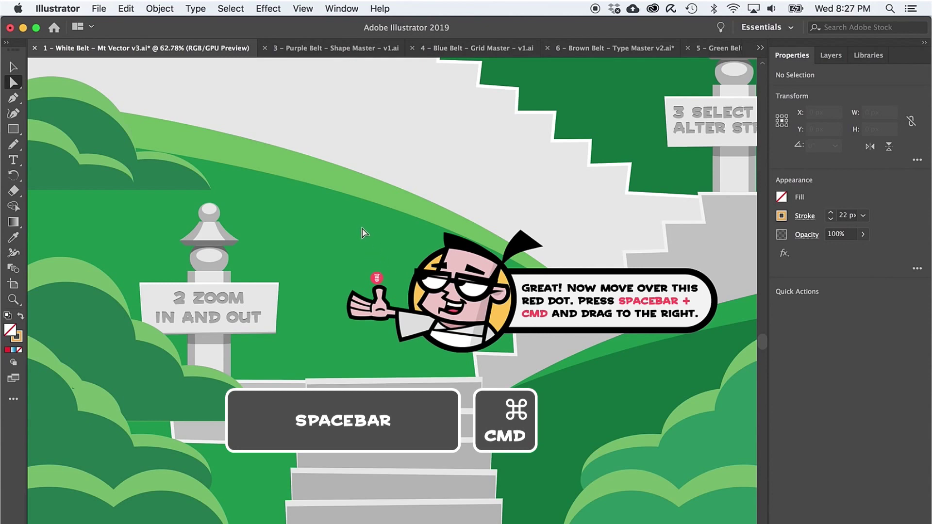
pyautogui.moveTo(376, 254)
pyautogui.mouseDown()
pyautogui.moveTo(359, 254)
pyautogui.moveTo(401, 258)
pyautogui.moveTo(384, 265)
pyautogui.mouseUp()
pyautogui.press('super+space')
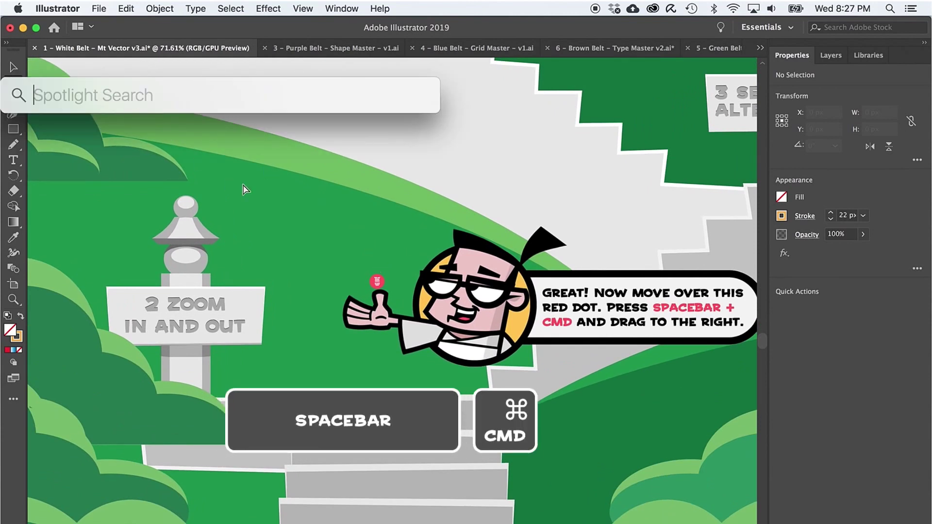
pyautogui.press('super+space')
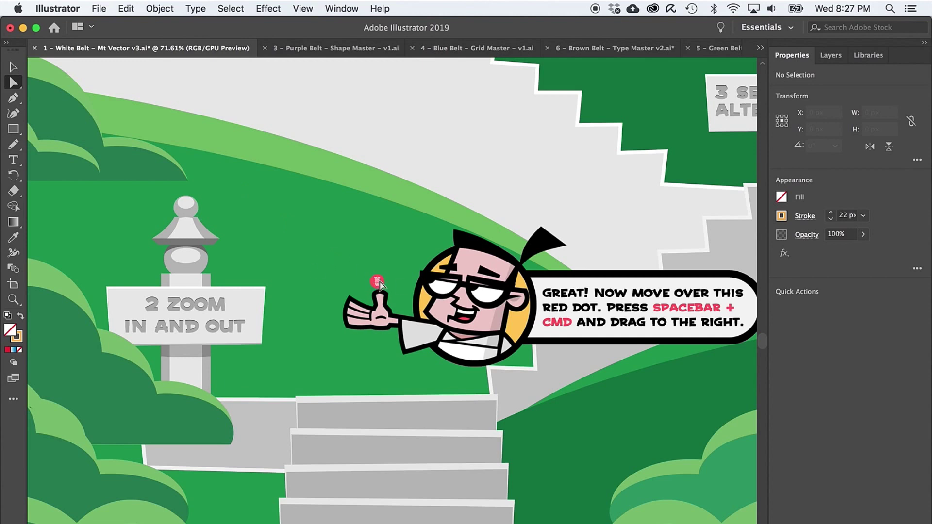
pyautogui.press('space')
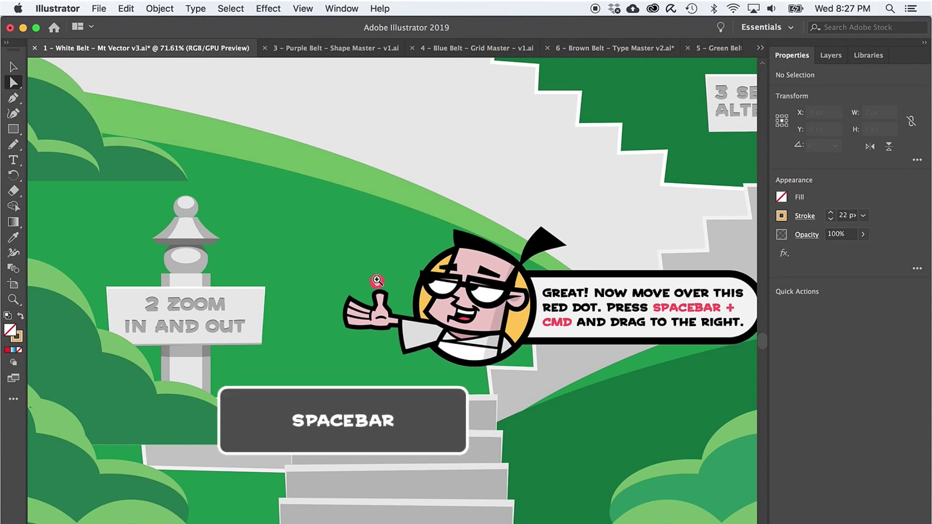
pyautogui.moveTo(377, 280); pyautogui.dragTo(610, 248)
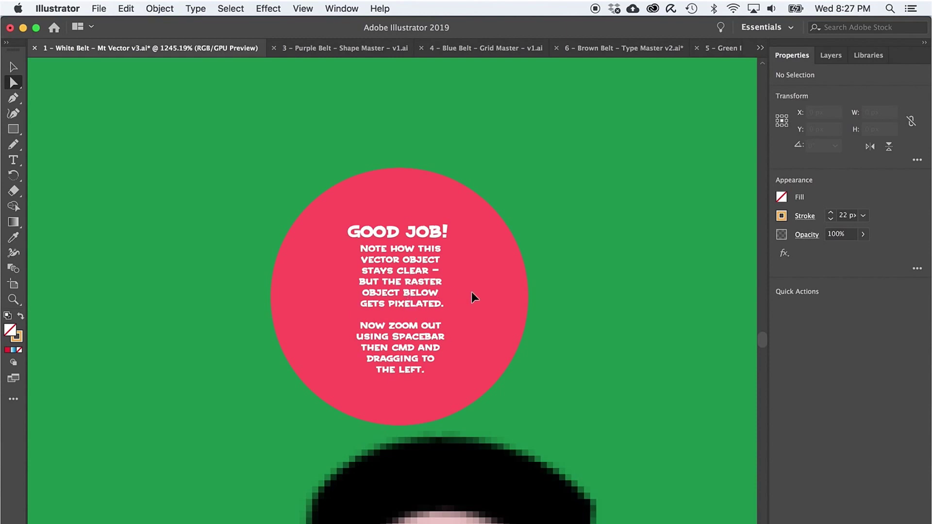
# Zoom back out until the entire Mt Vector artboard is visible.
pyautogui.press('super+space')
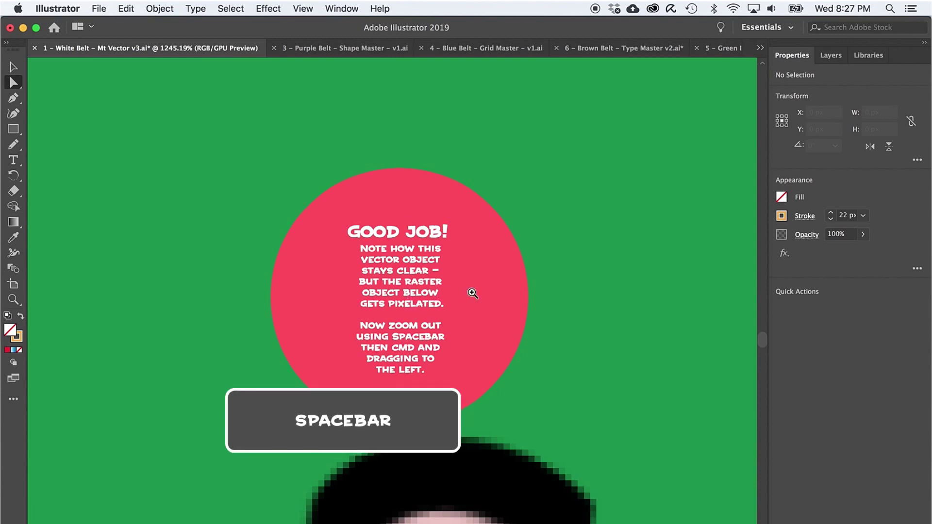
pyautogui.moveTo(473, 293); pyautogui.dragTo(354, 362)
pyautogui.click(354, 361)
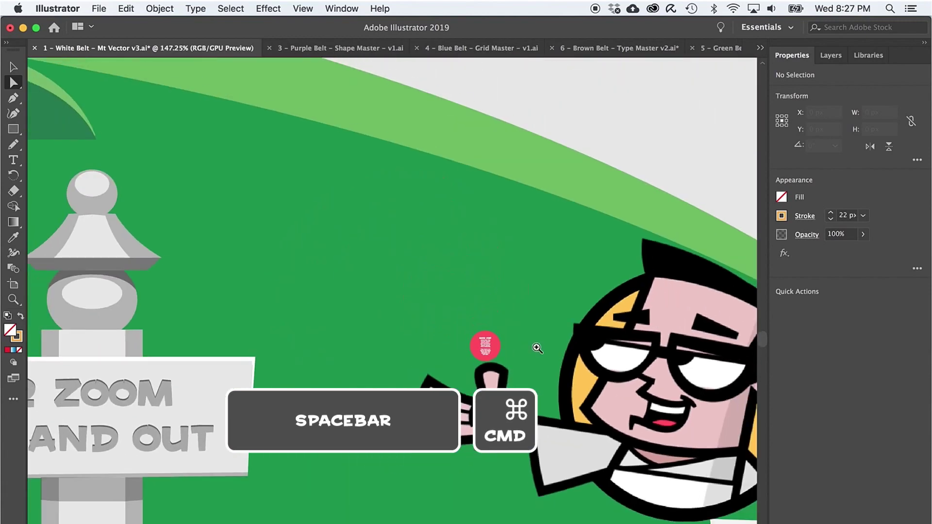
pyautogui.click(637, 348)
pyautogui.click(503, 353)
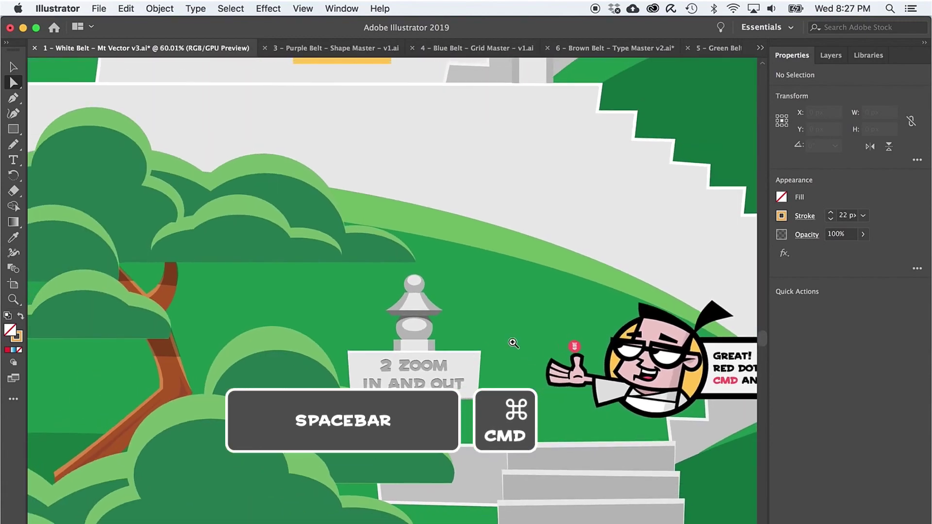
pyautogui.click(535, 333)
pyautogui.click(597, 334)
pyautogui.click(442, 267)
pyautogui.click(442, 267)
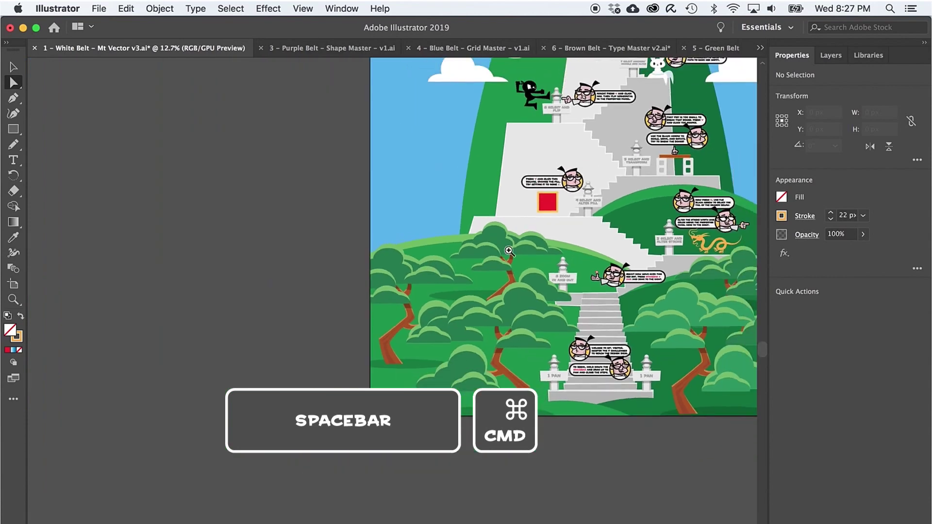
pyautogui.click(564, 223)
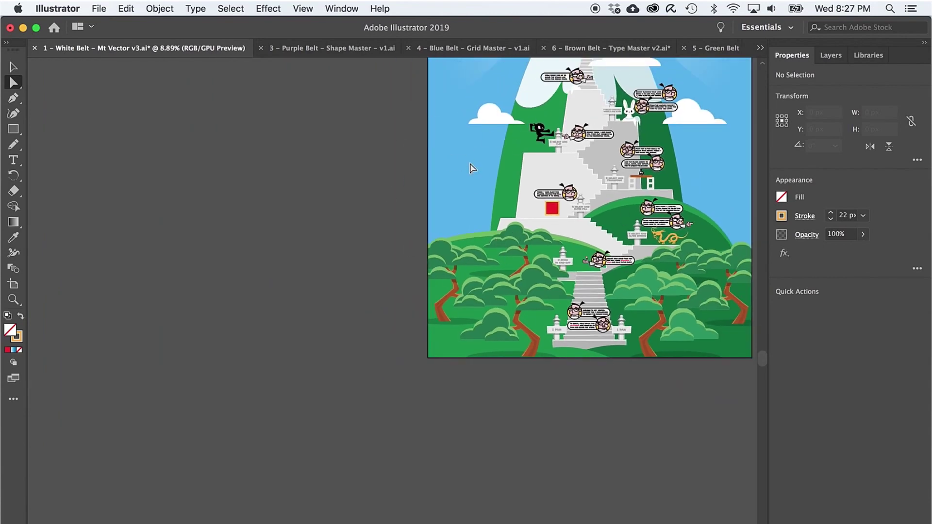
# Fit the artboard to the window, then zoom in on the orange dragon at '3 Select and Alter Stroke'.
pyautogui.moveTo(554, 183); pyautogui.dragTo(416, 343)
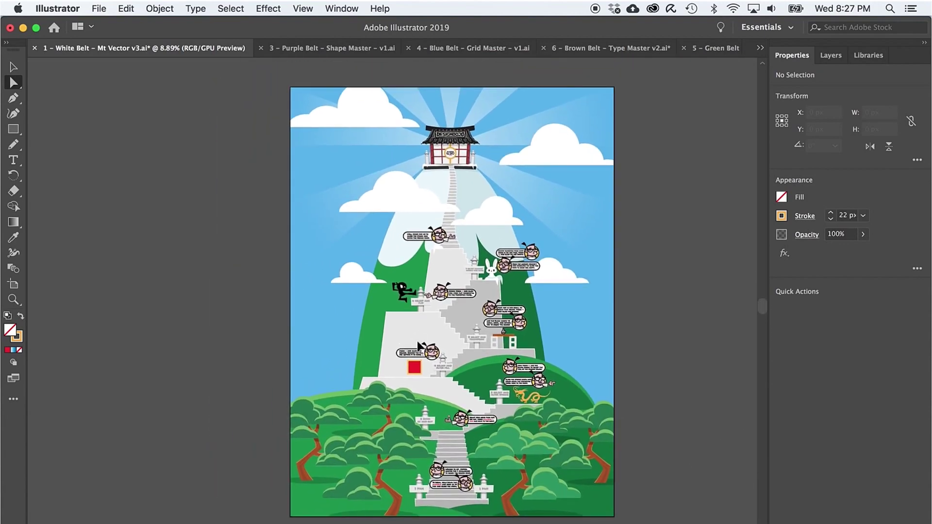
pyautogui.press('super+0')
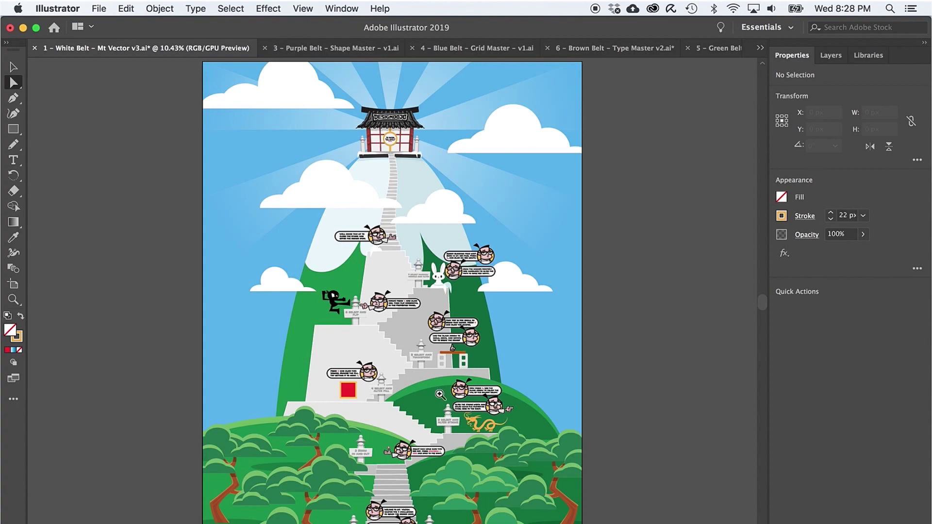
pyautogui.moveTo(448, 409); pyautogui.dragTo(462, 404)
pyautogui.click(461, 404)
pyautogui.click(554, 423)
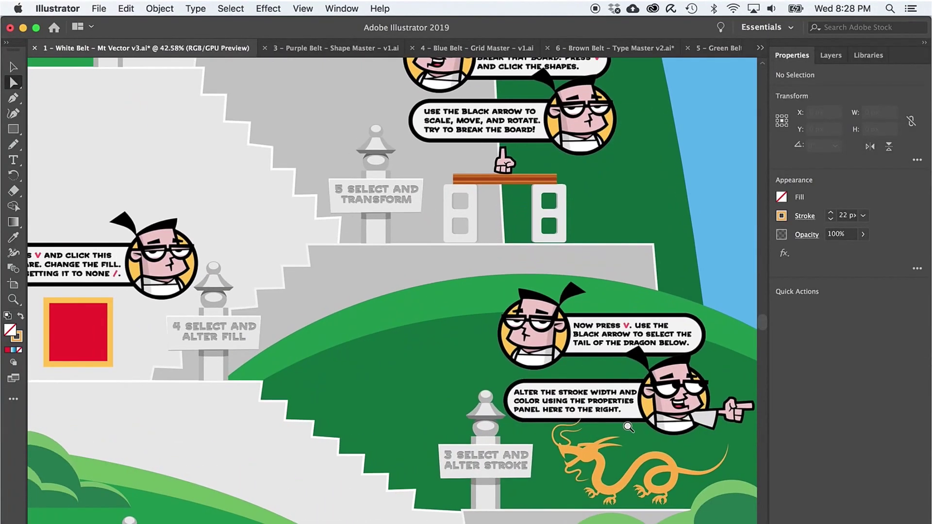
pyautogui.click(564, 431)
pyautogui.press('v')
pyautogui.moveTo(586, 446); pyautogui.dragTo(430, 356)
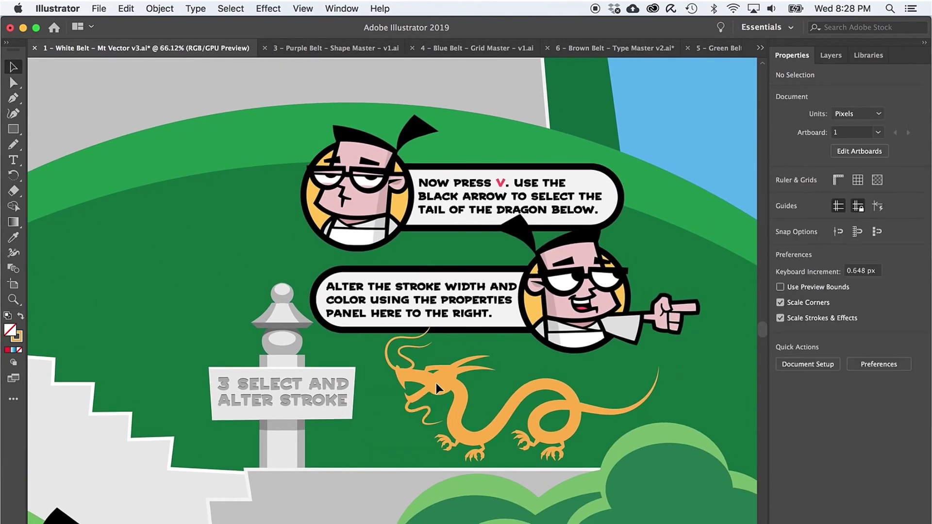
# Select the dragon and set its stroke weight to 28.
pyautogui.click(453, 419)
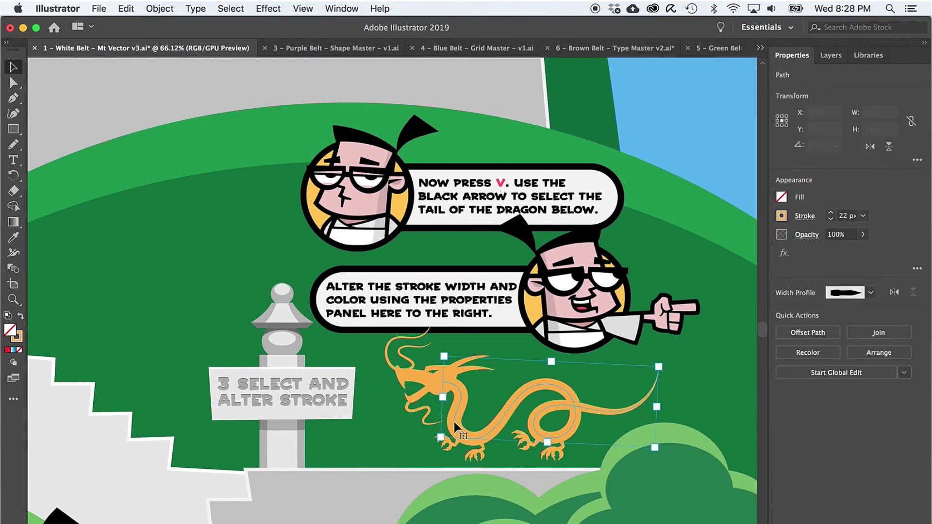
pyautogui.scroll(5, 520, 424)
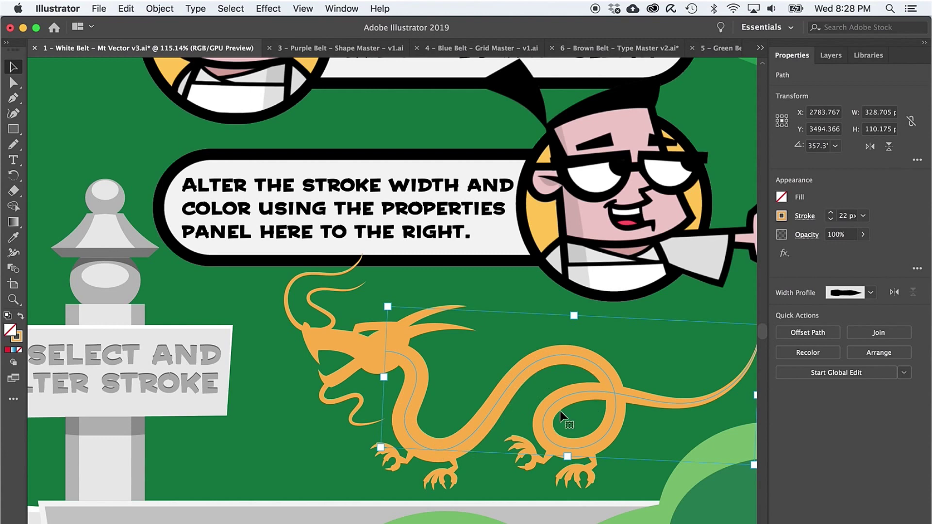
pyautogui.press('a')
pyautogui.hscroll(5, 556, 413)
pyautogui.press('v')
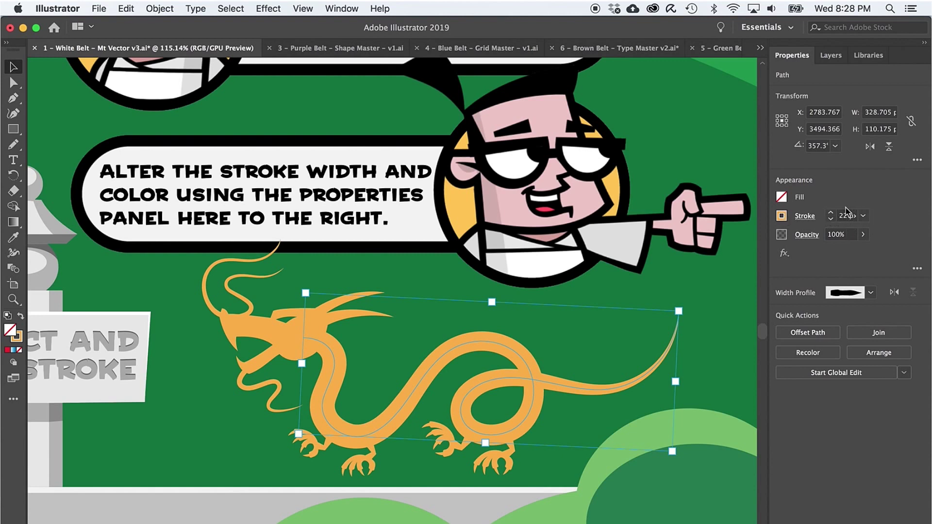
pyautogui.click(831, 214)
pyautogui.click(831, 214)
pyautogui.click(831, 215)
pyautogui.click(831, 214)
pyautogui.click(831, 220)
pyautogui.click(831, 220)
pyautogui.click(831, 219)
pyautogui.click(863, 216)
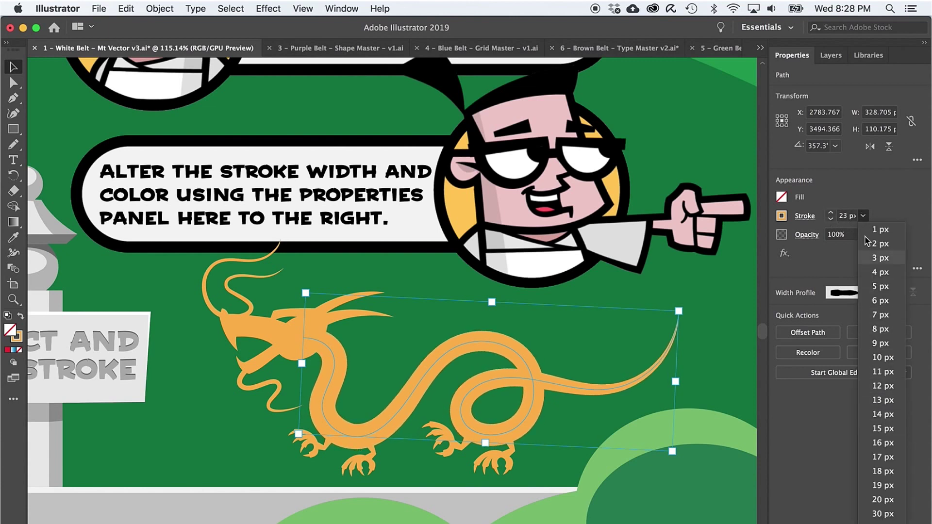
pyautogui.click(847, 218)
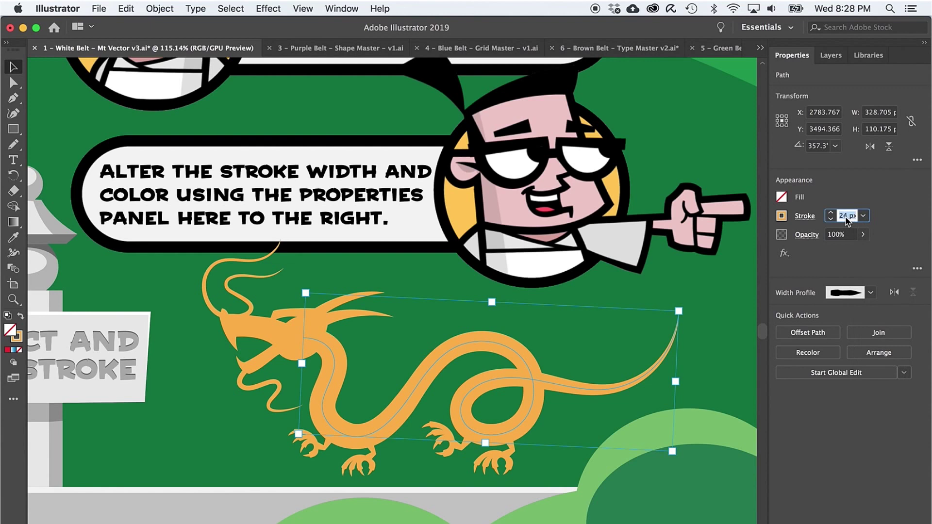
pyautogui.press('Return')
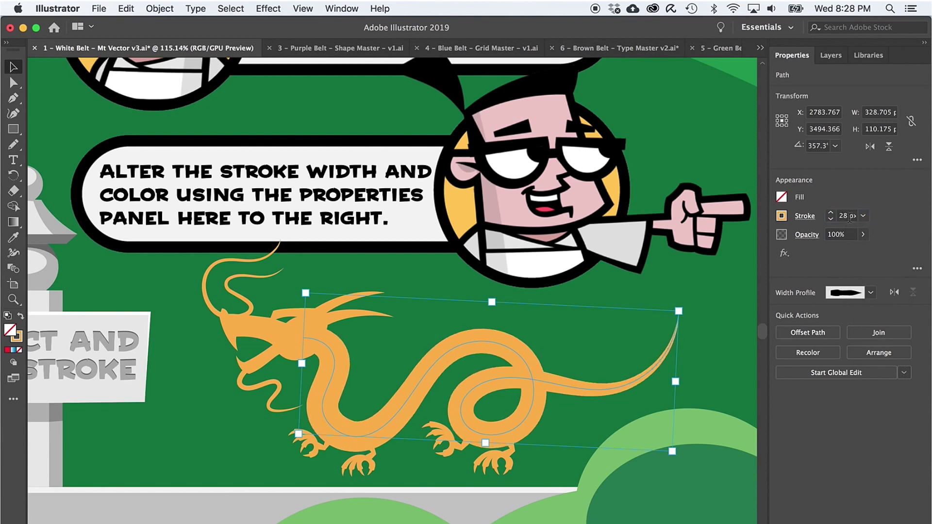
# Try green, cyan, blue, brown and navy stroke colours, settling on orange.
pyautogui.click(782, 216)
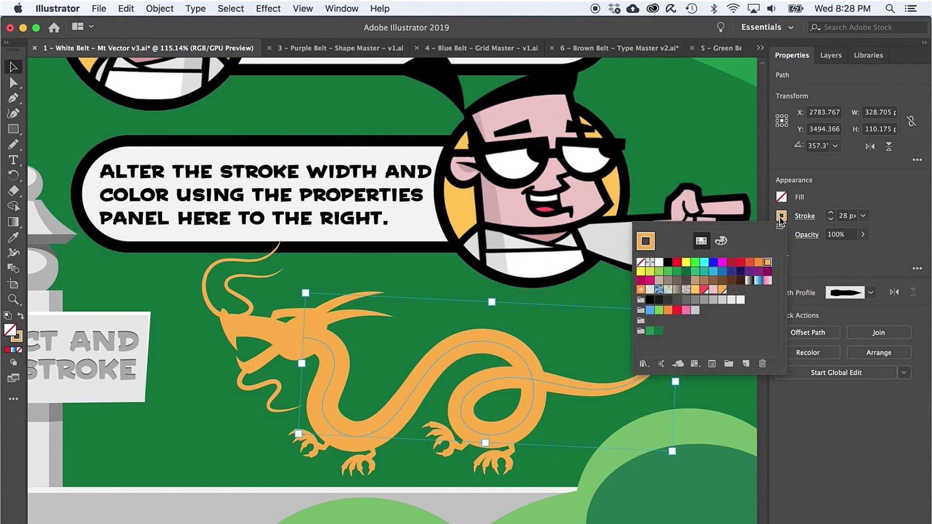
pyautogui.click(697, 263)
pyautogui.click(704, 262)
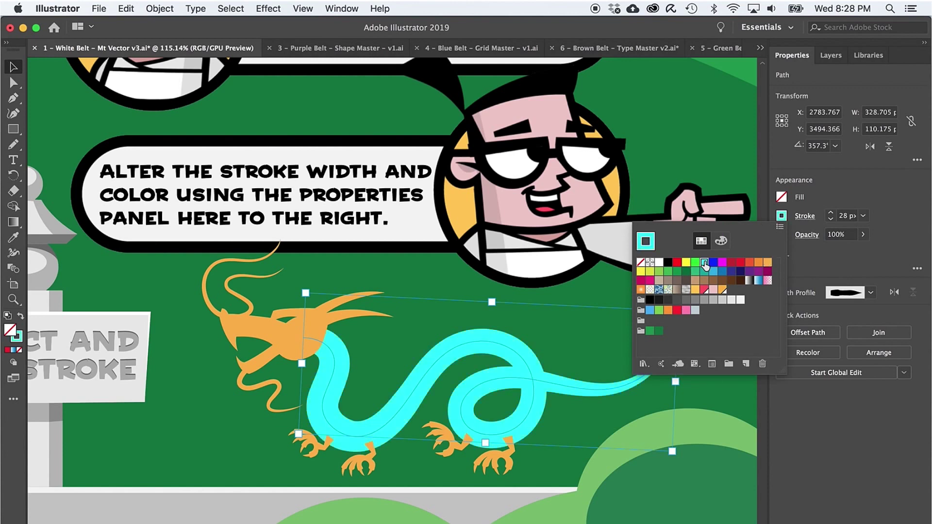
pyautogui.click(714, 263)
pyautogui.click(723, 262)
pyautogui.click(722, 280)
pyautogui.click(704, 281)
pyautogui.click(677, 272)
pyautogui.click(722, 272)
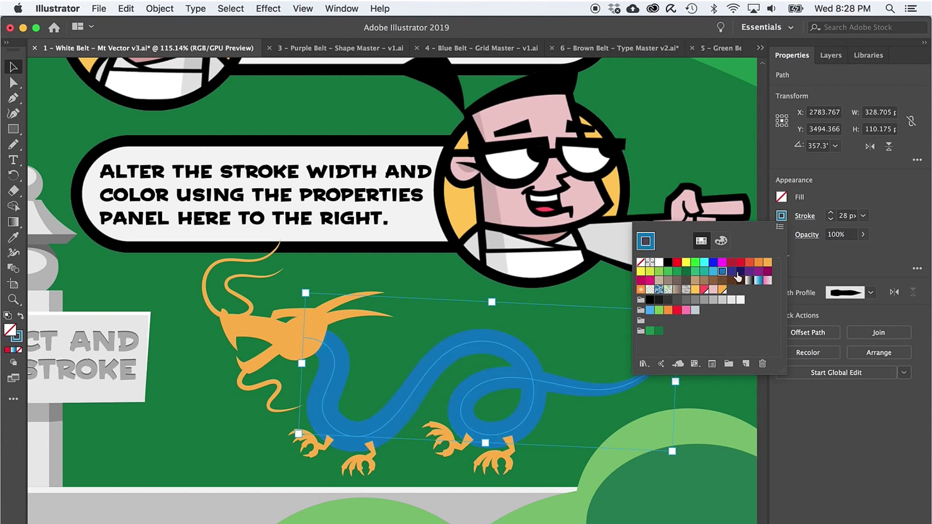
pyautogui.click(740, 272)
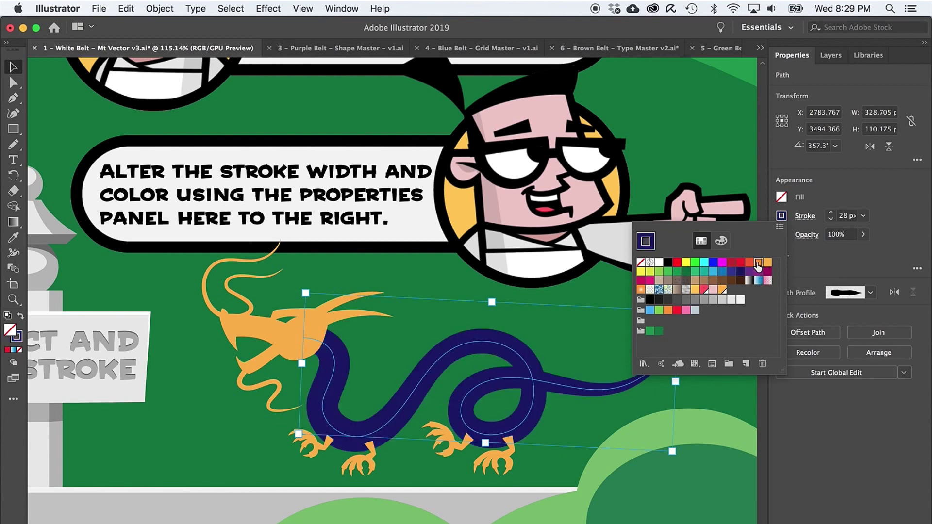
pyautogui.click(759, 263)
pyautogui.click(767, 263)
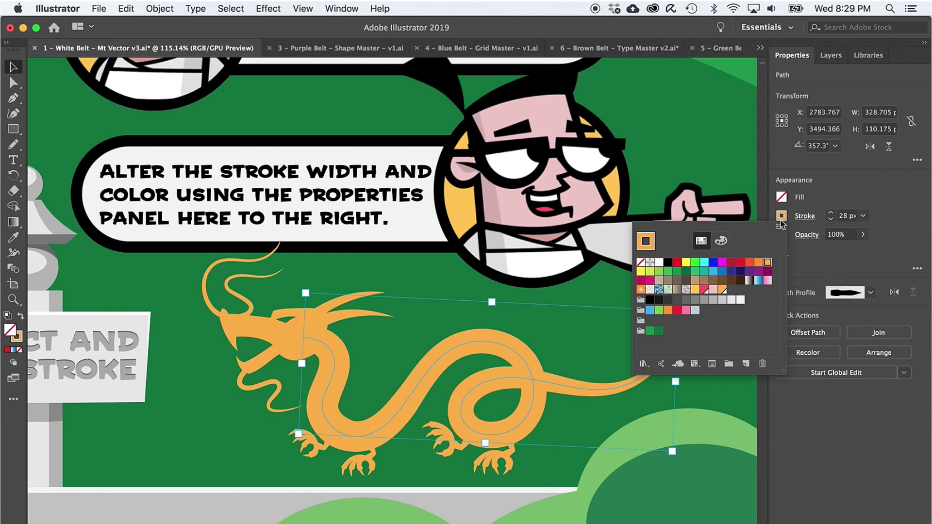
pyautogui.click(709, 185)
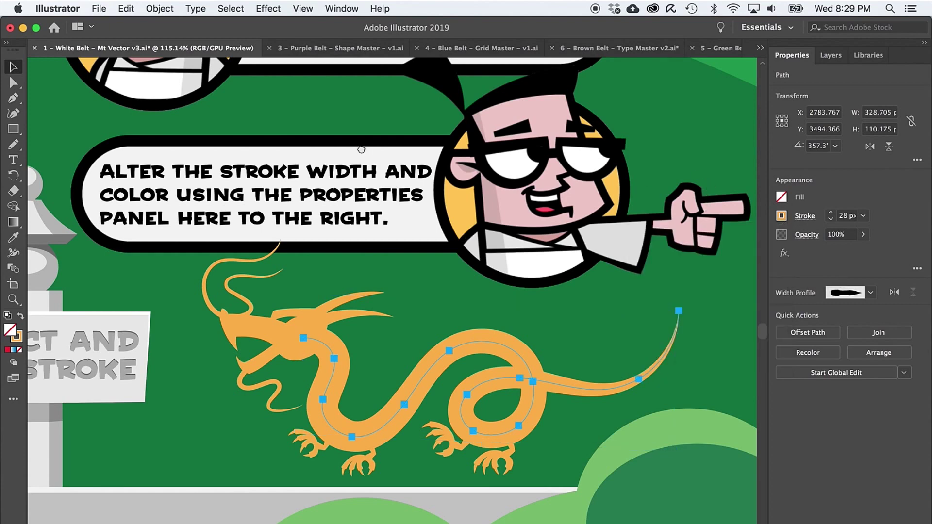
# Scroll to the fourth challenge and select the red square.
pyautogui.scroll(5, 340, 165)
pyautogui.hscroll(-15, 340, 165)
pyautogui.scroll(10, 243, 195)
pyautogui.hscroll(-10, 243, 195)
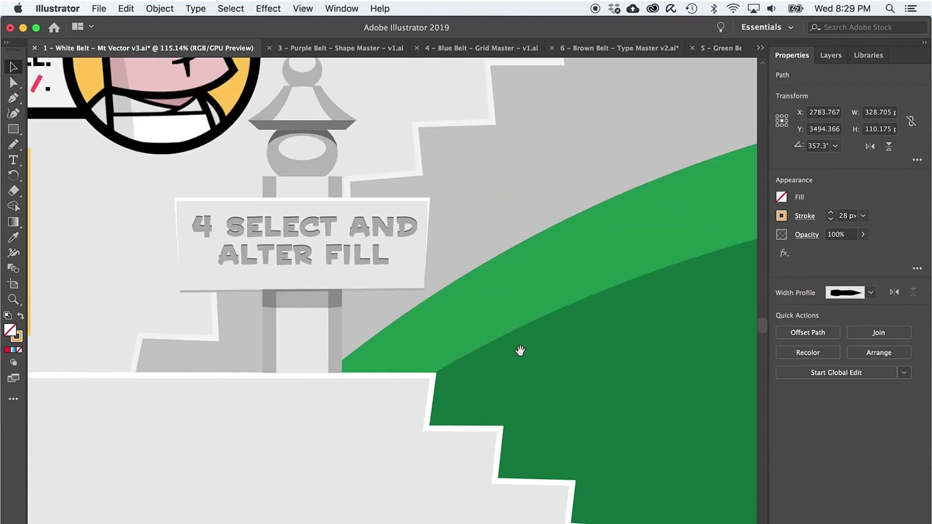
pyautogui.hscroll(-4, 469, 334)
pyautogui.scroll(-3, 470, 334)
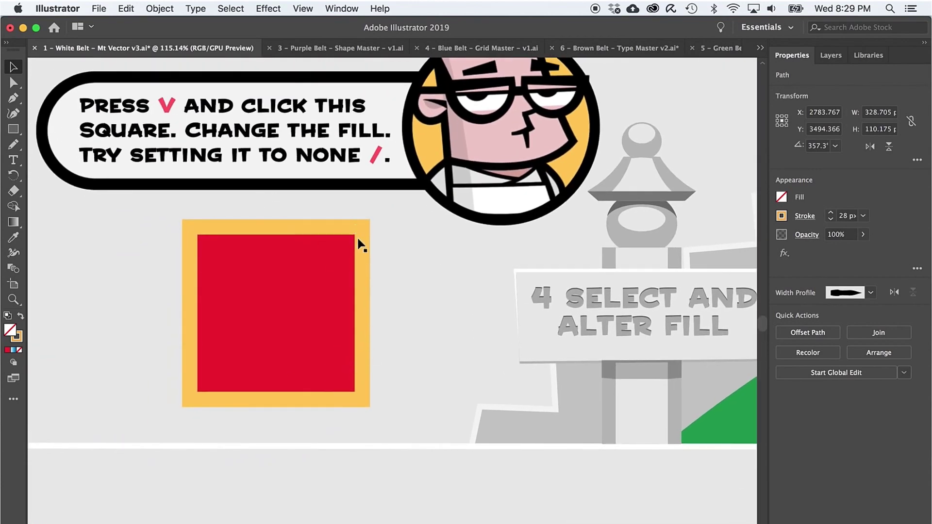
pyautogui.click(328, 280)
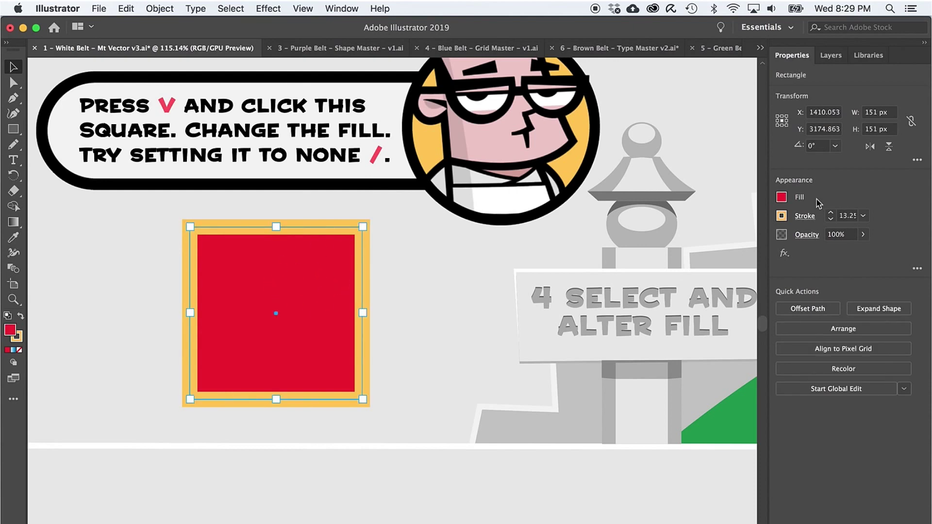
# Try blue pattern, tan, brown, gradient, dark red and cyan fills on the square.
pyautogui.click(785, 200)
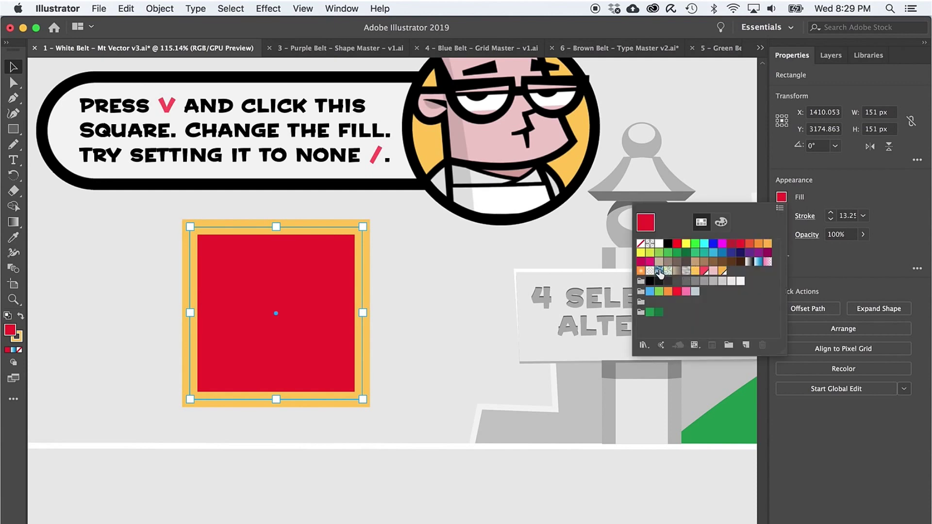
pyautogui.click(659, 271)
pyautogui.click(668, 262)
pyautogui.click(686, 262)
pyautogui.click(677, 271)
pyautogui.click(749, 262)
pyautogui.click(732, 243)
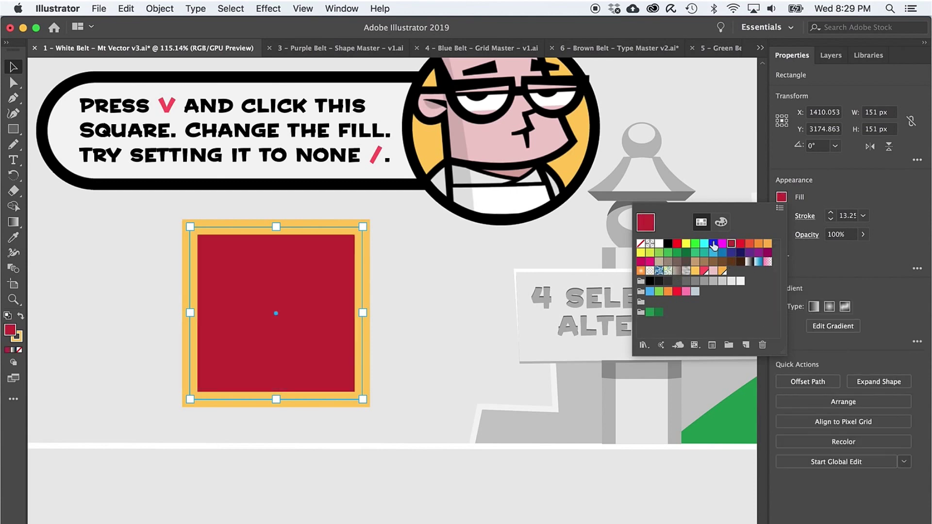
pyautogui.click(705, 243)
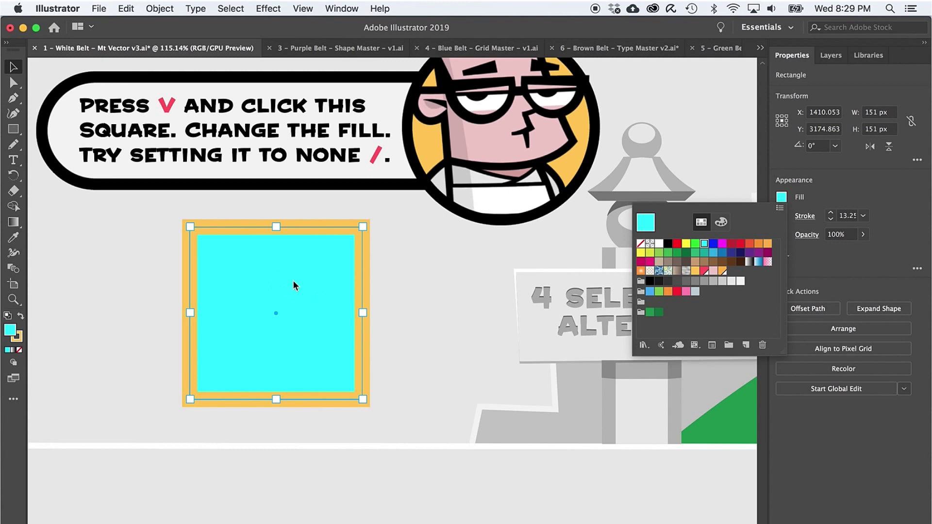
pyautogui.click(321, 284)
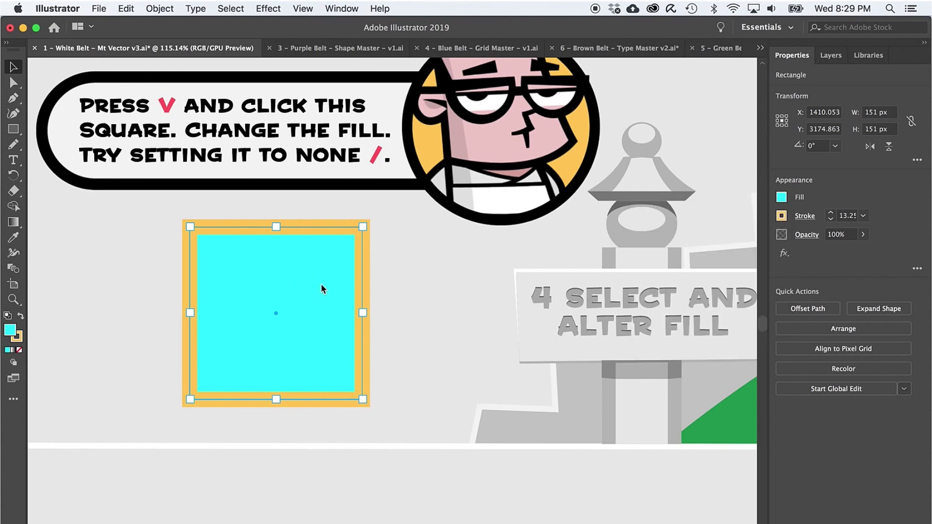
# Reselect the square and set its fill to None.
pyautogui.click(384, 283)
pyautogui.click(323, 276)
pyautogui.press('/')
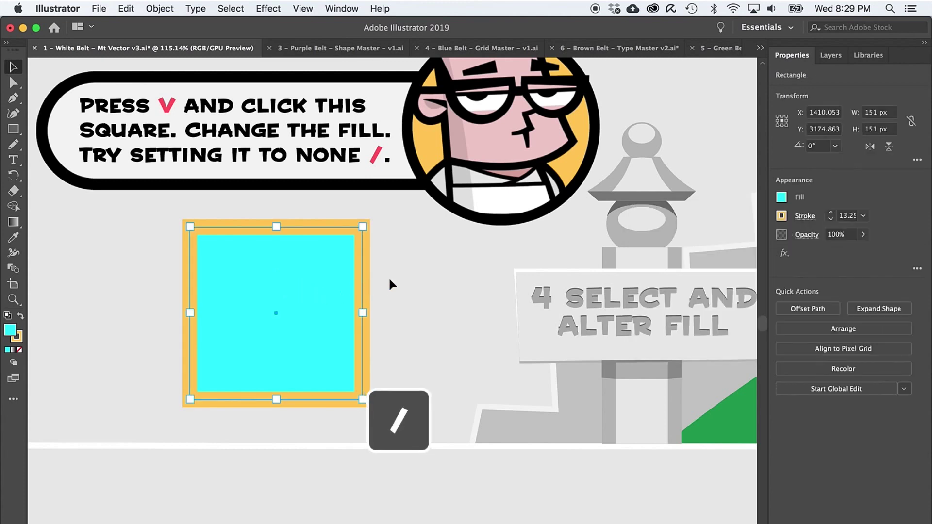
pyautogui.click(782, 197)
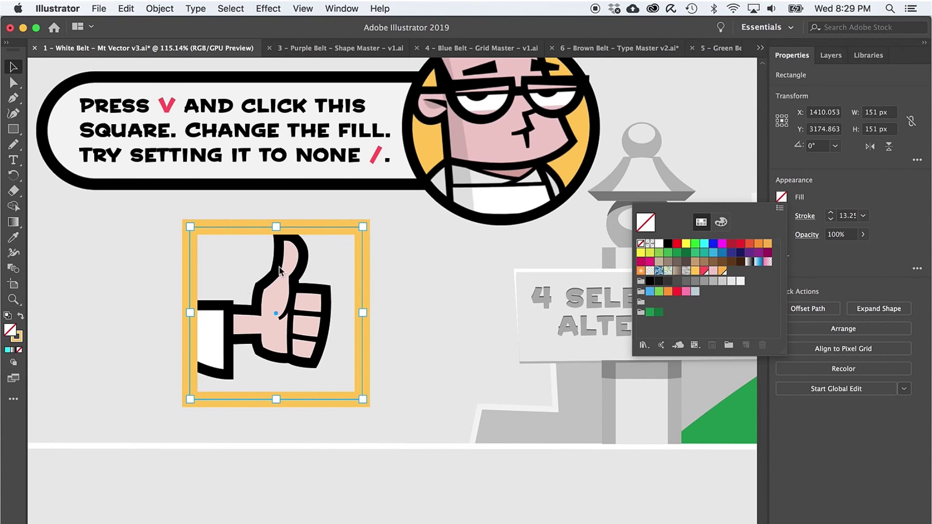
pyautogui.press('Escape')
pyautogui.press('space')
pyautogui.moveTo(470, 246); pyautogui.dragTo(352, 298)
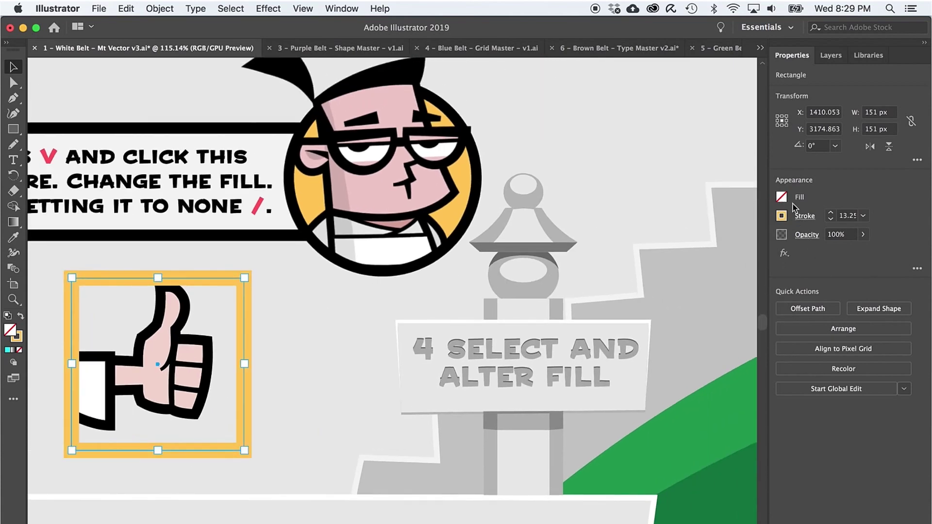
# Pan to the '5 Select and Transform' board and select the pointing hand.
pyautogui.press('space')
pyautogui.moveTo(666, 166); pyautogui.dragTo(417, 298)
pyautogui.moveTo(604, 202); pyautogui.dragTo(451, 234)
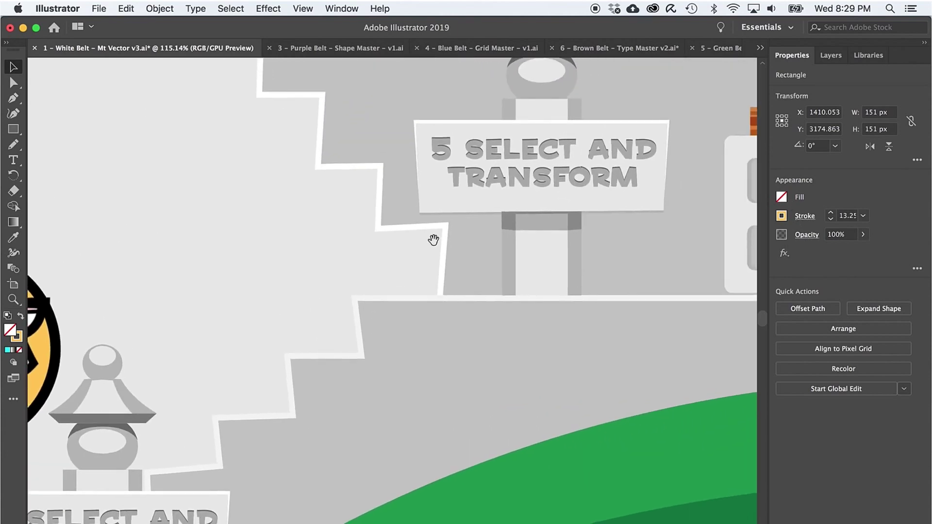
pyautogui.moveTo(677, 146); pyautogui.dragTo(398, 230)
pyautogui.moveTo(464, 207); pyautogui.dragTo(426, 272)
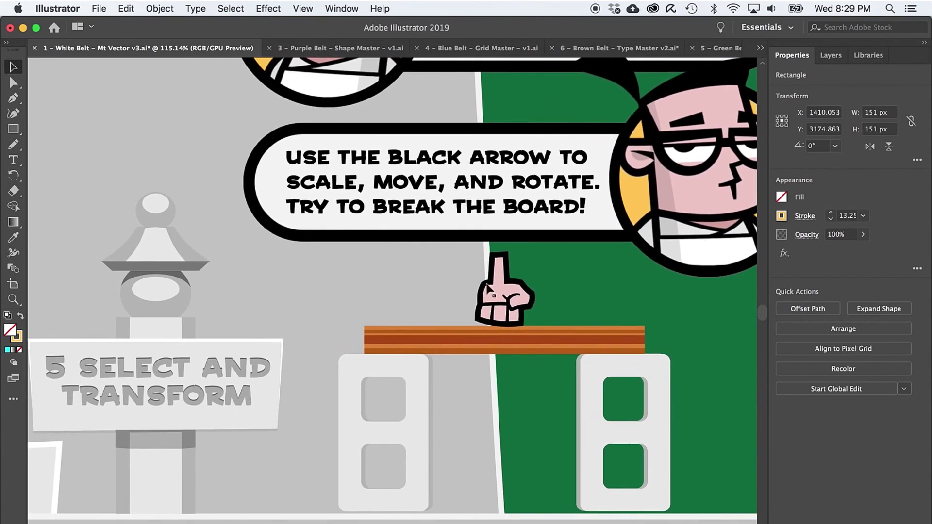
pyautogui.click(488, 299)
pyautogui.click(571, 343)
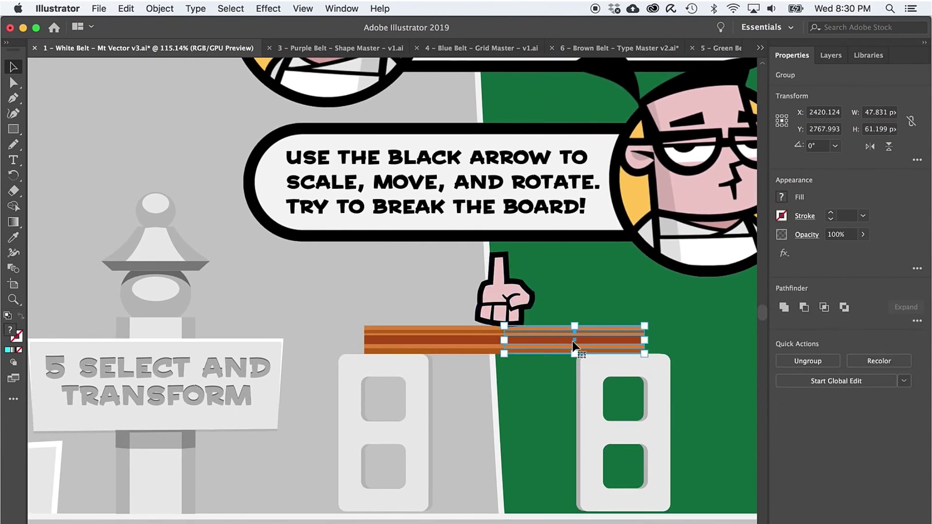
pyautogui.click(416, 340)
pyautogui.click(503, 303)
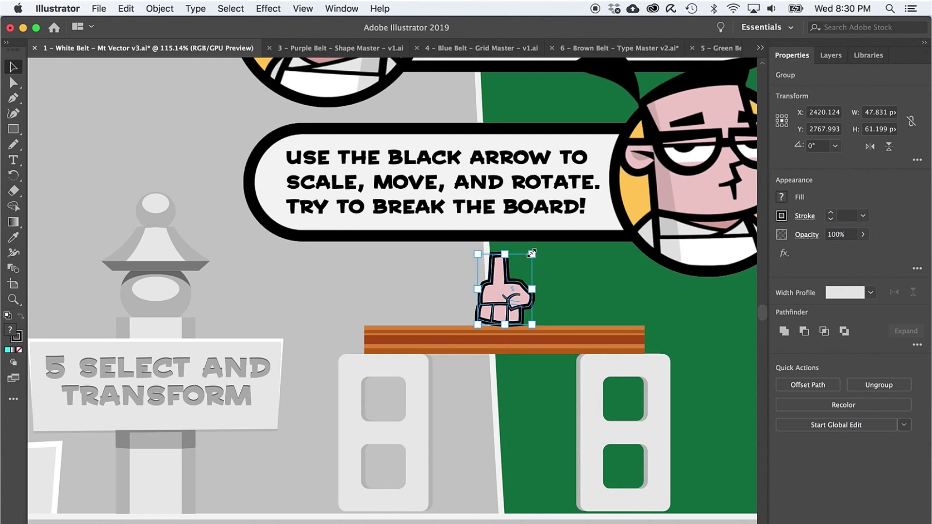
# Scale the hand up proportionally from its centre and drop it onto the wooden board.
pyautogui.moveTo(532, 254)
pyautogui.mouseDown()
pyautogui.moveTo(539, 228)
pyautogui.moveTo(525, 155)
pyautogui.moveTo(601, 141)
pyautogui.moveTo(617, 264)
pyautogui.moveTo(546, 249)
pyautogui.moveTo(491, 251)
pyautogui.moveTo(540, 252)
pyautogui.mouseUp()
pyautogui.press('super+z')
pyautogui.press('super+z')
pyautogui.press('super+shift+z')
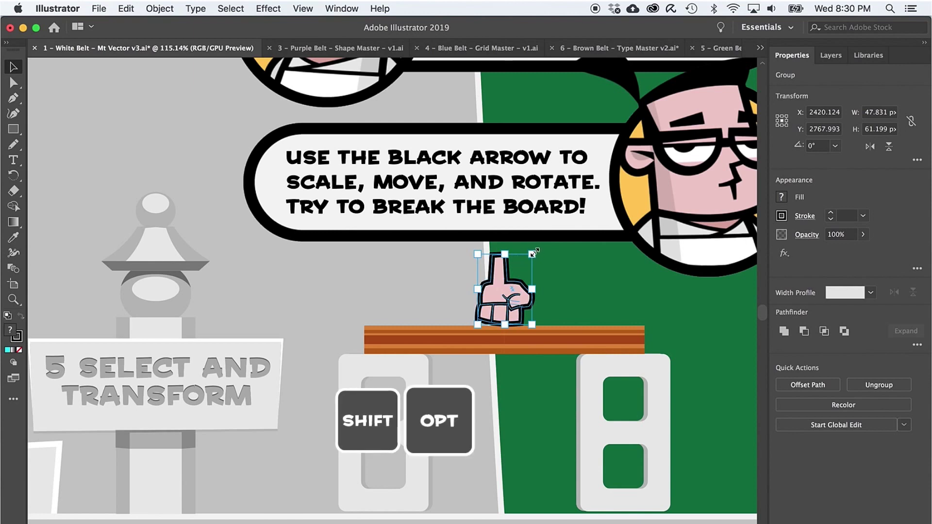
pyautogui.moveTo(535, 253); pyautogui.dragTo(546, 238)
pyautogui.moveTo(484, 294); pyautogui.dragTo(508, 296)
# Rotate the left board half to 315° and the right half to 45°.
pyautogui.click(429, 340)
pyautogui.moveTo(452, 339); pyautogui.dragTo(409, 343)
pyautogui.click(572, 342)
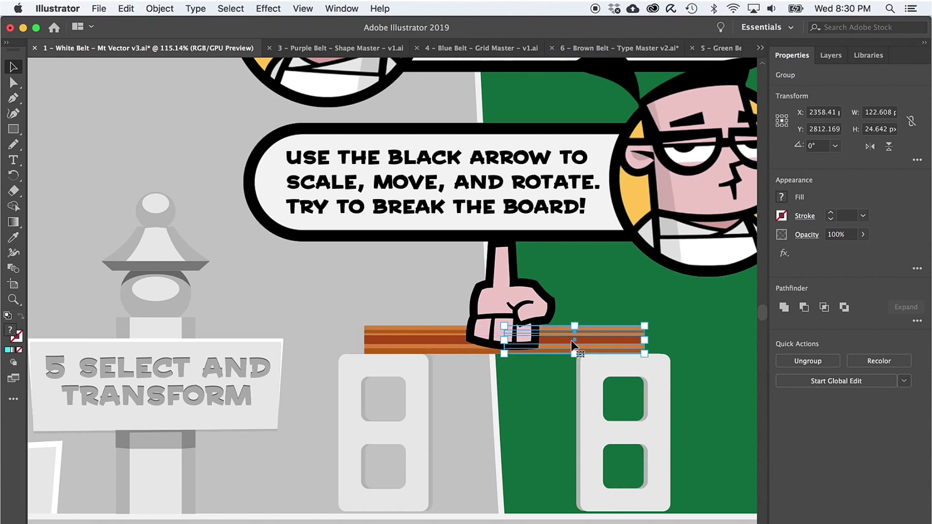
pyautogui.click(379, 334)
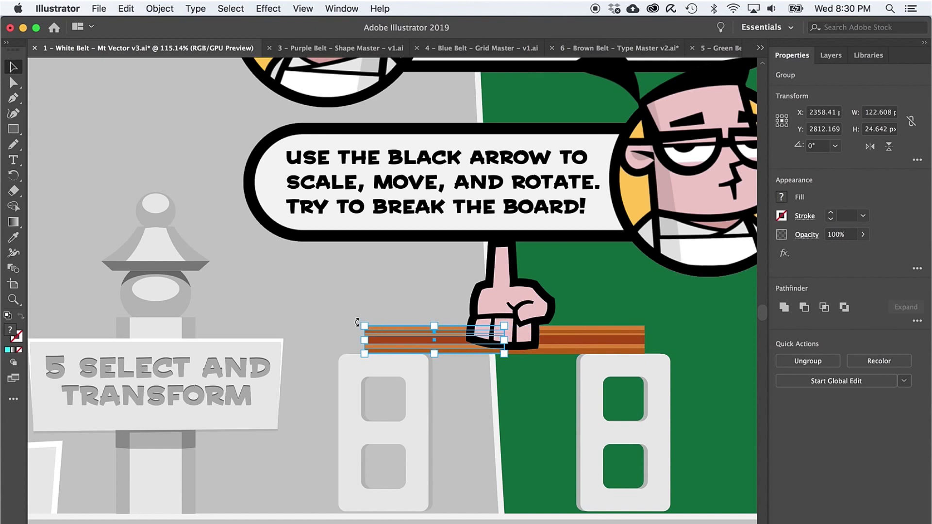
pyautogui.moveTo(357, 324)
pyautogui.mouseDown()
pyautogui.moveTo(356, 304)
pyautogui.moveTo(385, 271)
pyautogui.moveTo(366, 297)
pyautogui.moveTo(393, 264)
pyautogui.moveTo(433, 254)
pyautogui.moveTo(378, 267)
pyautogui.moveTo(343, 334)
pyautogui.mouseUp()
pyautogui.moveTo(362, 296); pyautogui.dragTo(382, 278)
pyautogui.click(607, 338)
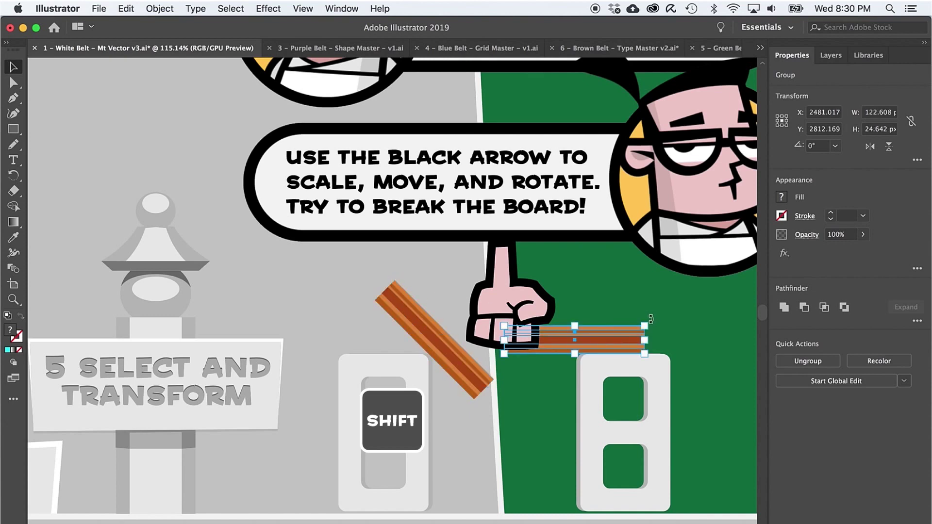
pyautogui.moveTo(651, 319); pyautogui.dragTo(636, 287)
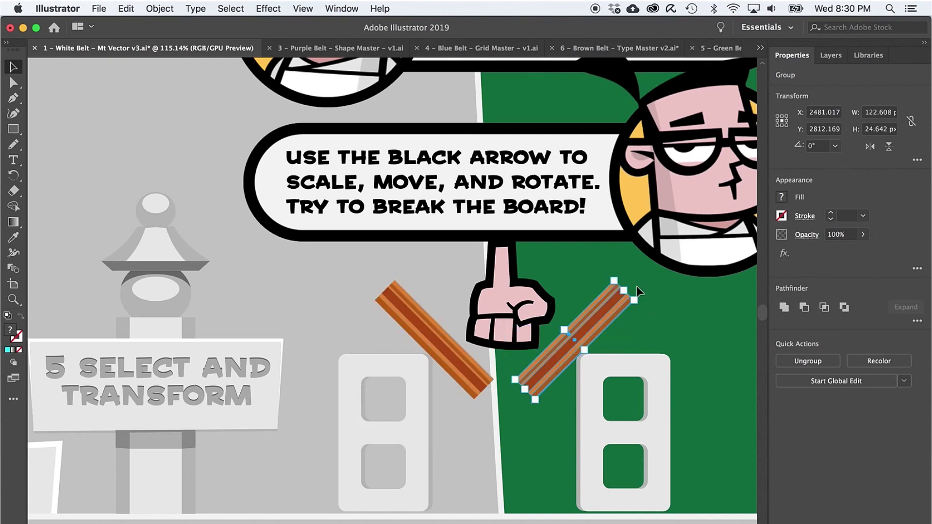
# Option-drag both board halves upward to duplicate them, then adjust the copies' positions.
pyautogui.click(444, 333)
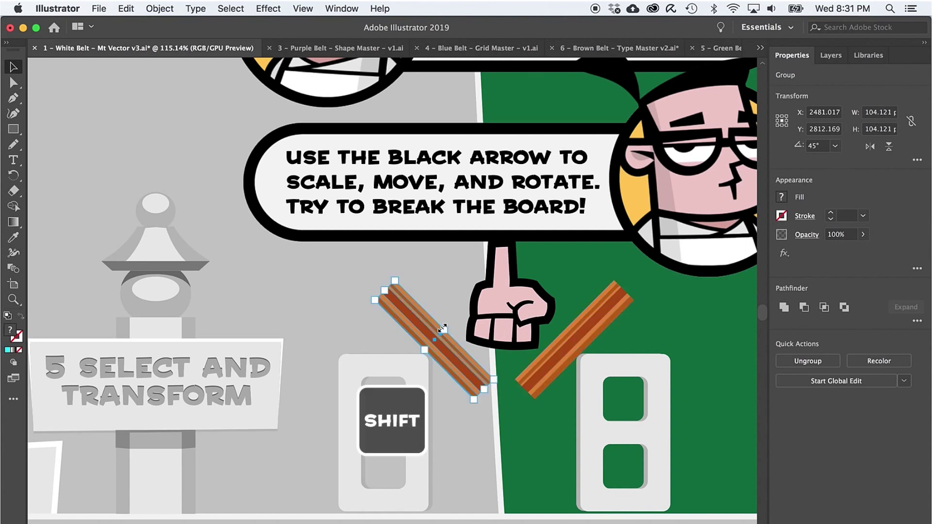
pyautogui.keyDown('shift'); pyautogui.click(595, 323); pyautogui.keyUp('shift')
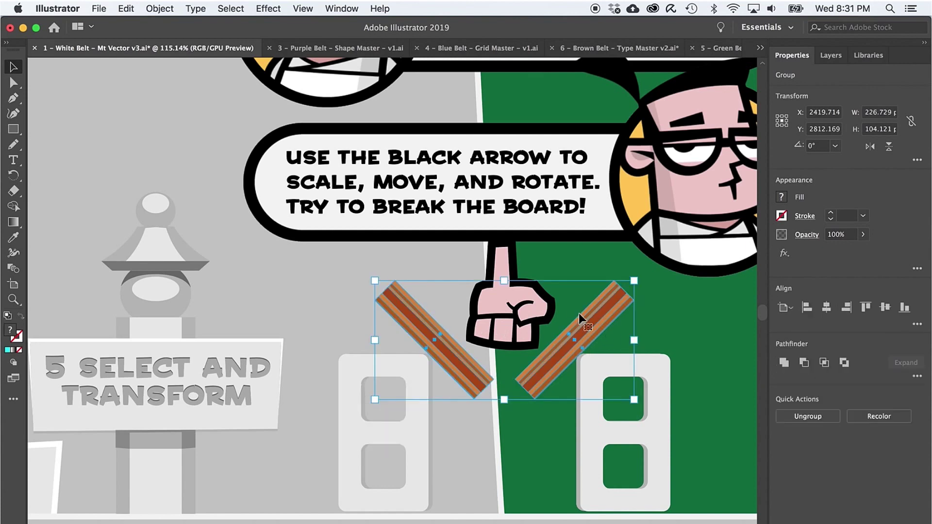
pyautogui.press('alt')
pyautogui.moveTo(589, 317); pyautogui.dragTo(598, 261)
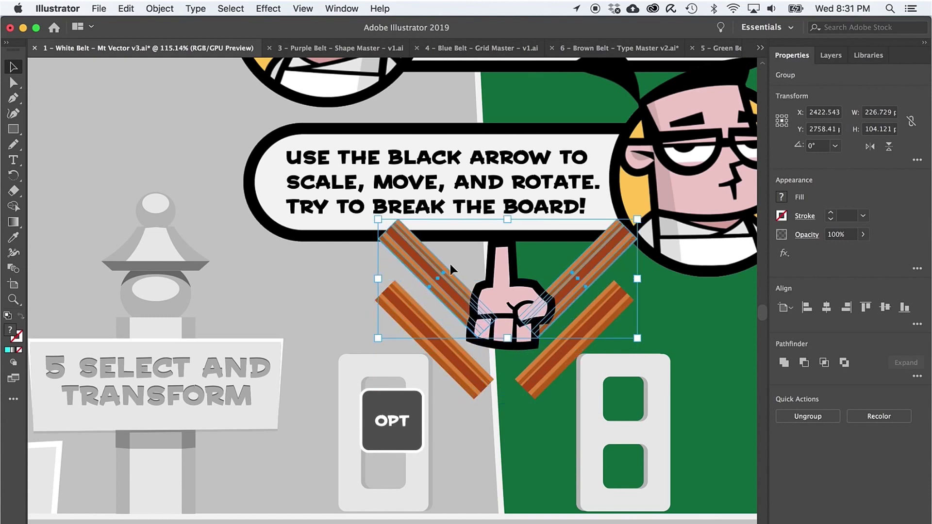
pyautogui.click(390, 265)
pyautogui.moveTo(416, 264); pyautogui.dragTo(392, 264)
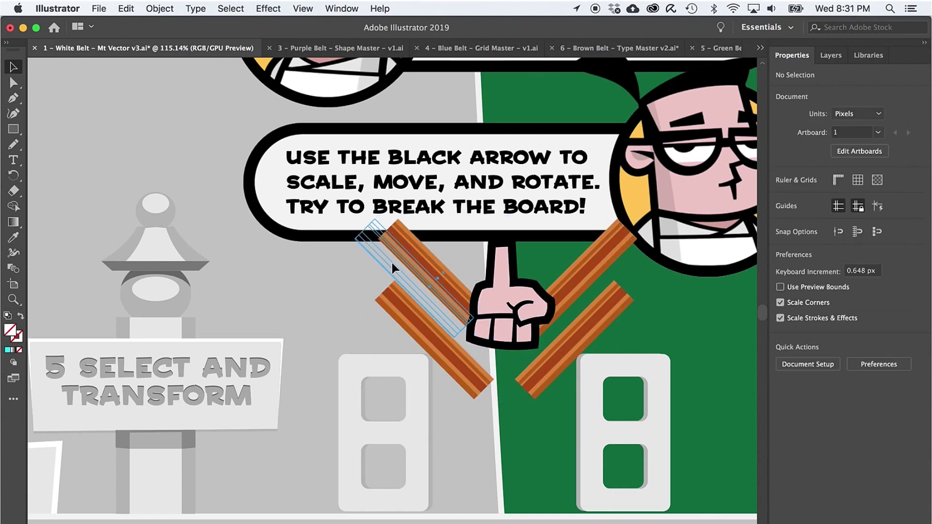
pyautogui.click(585, 285)
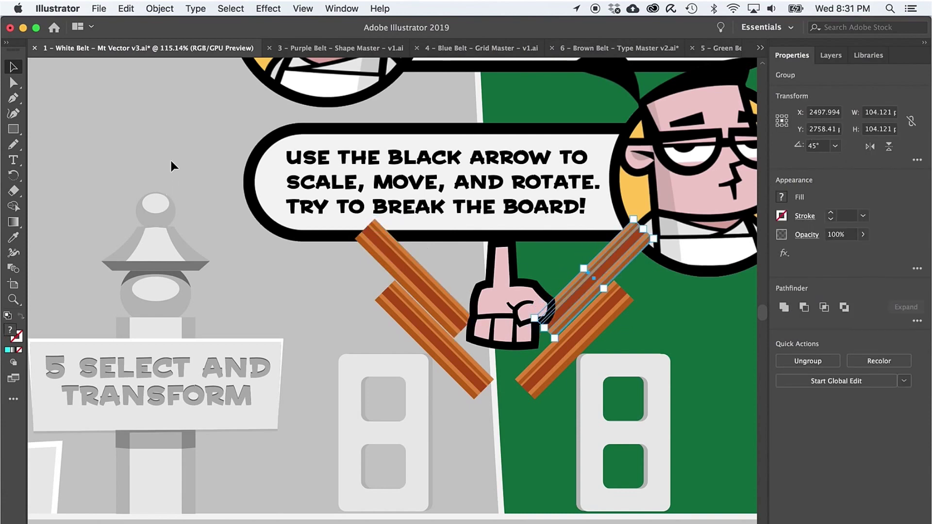
# Pan to the '6 Select and Flip' area and select the ninja group.
pyautogui.moveTo(165, 158); pyautogui.dragTo(505, 306)
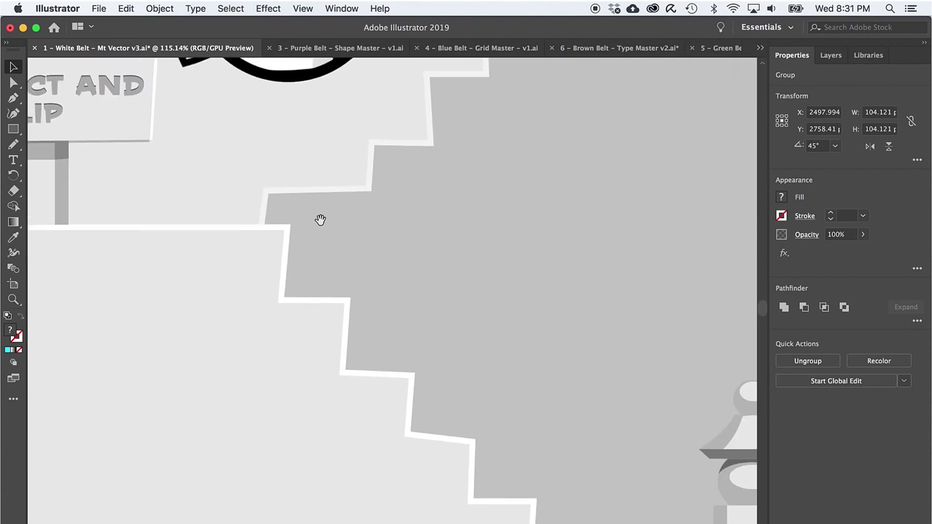
pyautogui.moveTo(320, 222); pyautogui.dragTo(622, 395)
pyautogui.moveTo(516, 360); pyautogui.dragTo(545, 376)
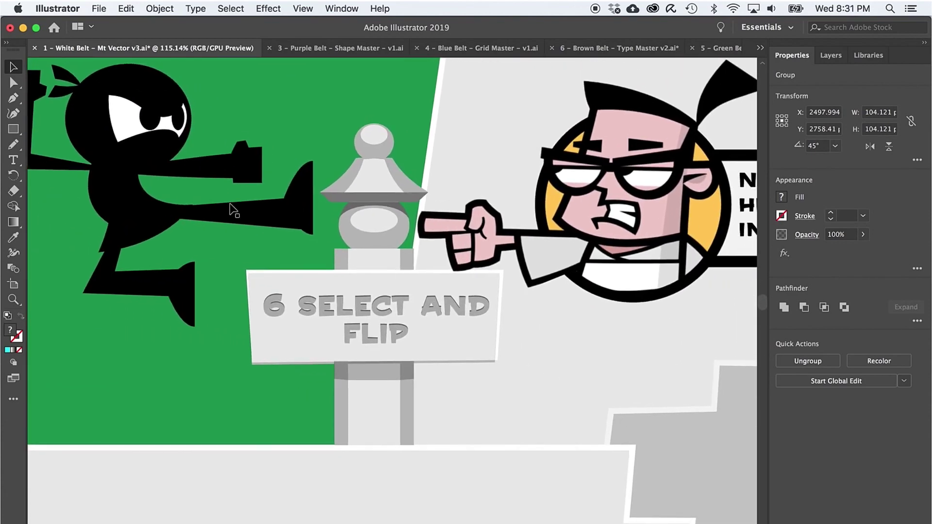
pyautogui.click(233, 210)
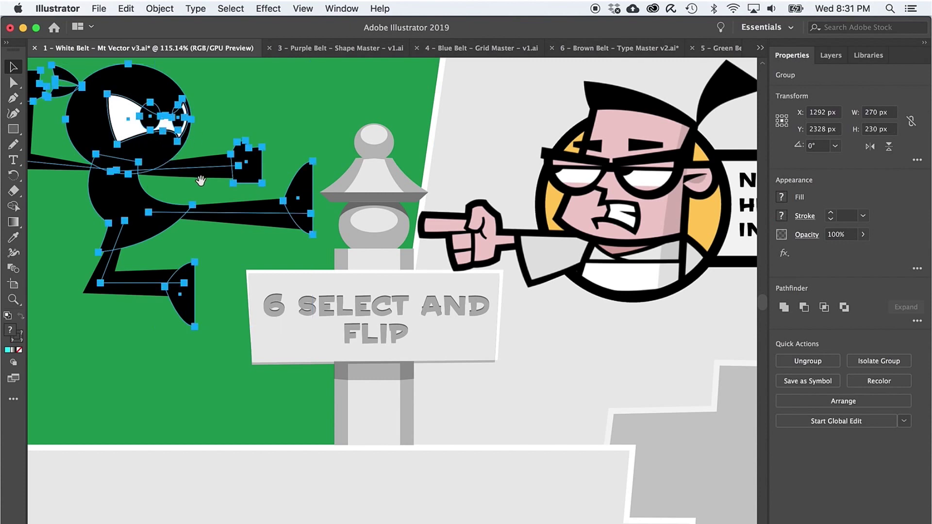
pyautogui.moveTo(199, 180); pyautogui.dragTo(369, 226)
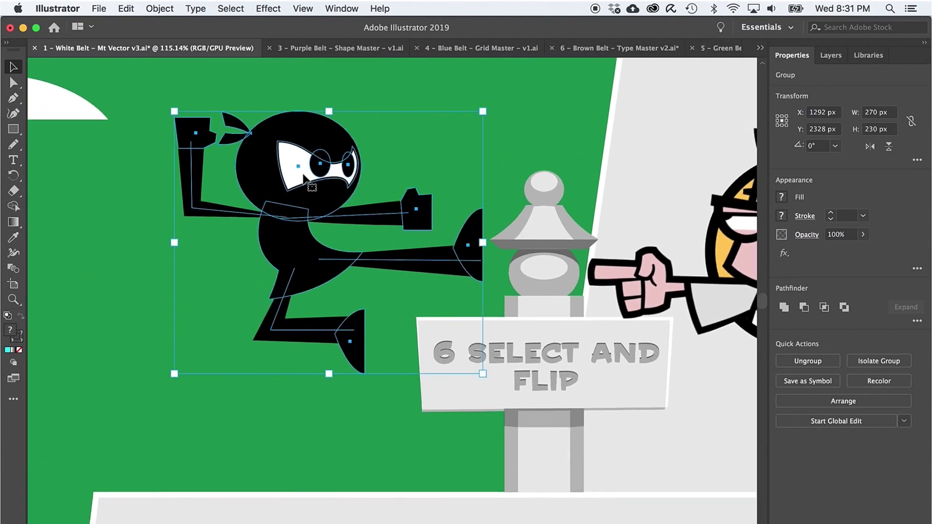
# Set the ninja's position to X 1291 px, Y 2331 px.
pyautogui.click(822, 116)
pyautogui.press('Up')
pyautogui.press('Up')
pyautogui.press('Up')
pyautogui.press('Down')
pyautogui.press('Down')
pyautogui.press('Down')
pyautogui.press('Tab')
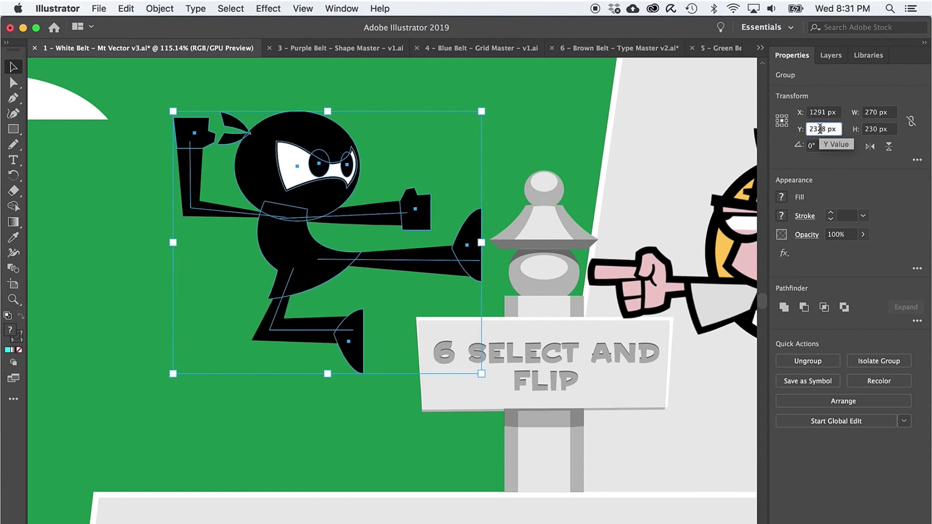
pyautogui.press('Up')
pyautogui.press('Up')
pyautogui.press('Up')
pyautogui.press('Up')
pyautogui.press('Up')
pyautogui.press('Down')
pyautogui.press('Down')
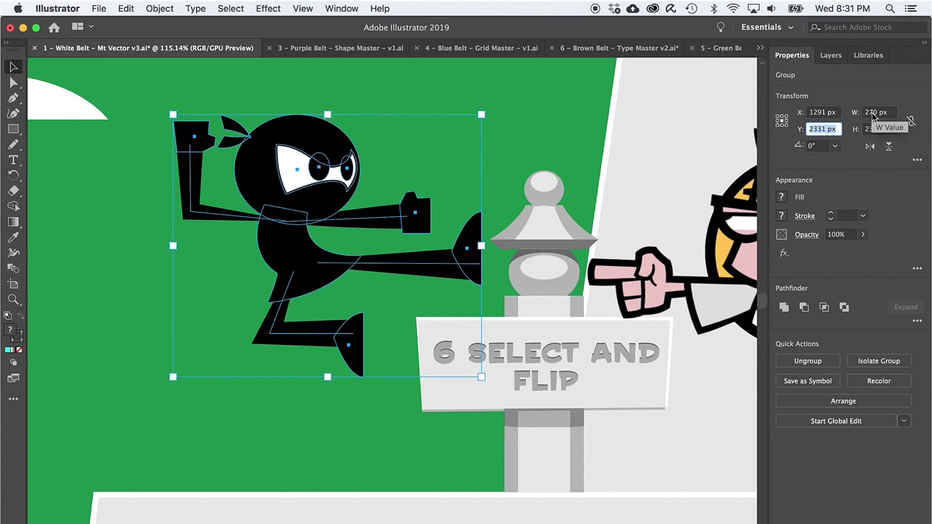
# Resize the ninja proportionally to 235 px tall and flip it horizontally.
pyautogui.click(876, 113)
pyautogui.click(911, 121)
pyautogui.click(872, 130)
pyautogui.press('Up')
pyautogui.press('Up')
pyautogui.press('Up')
pyautogui.press('Up')
pyautogui.press('Up')
pyautogui.click(873, 131)
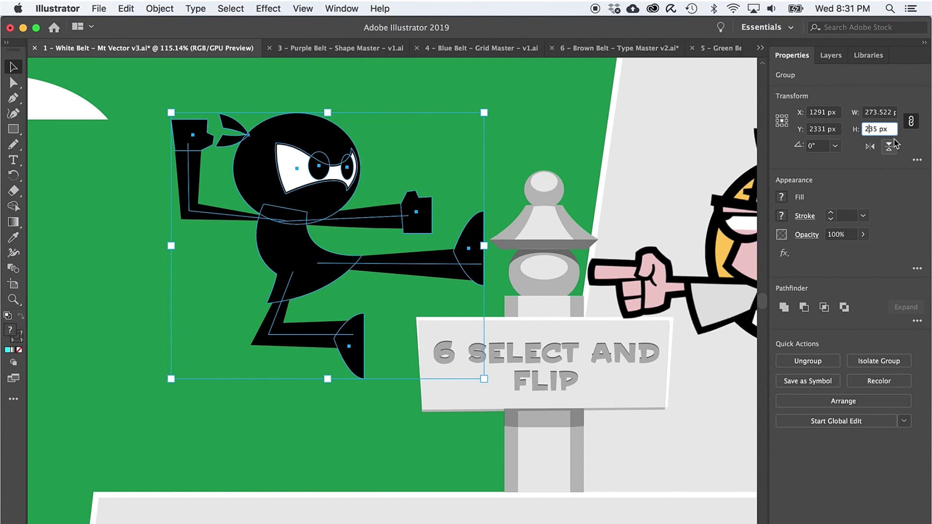
pyautogui.click(869, 152)
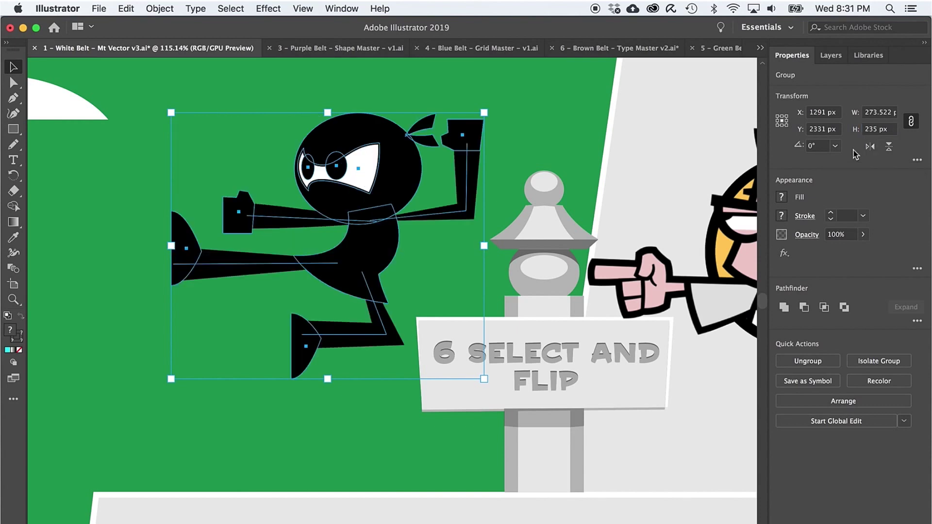
# Pan over to the bunny beside the '7 Select Anchor/Handle and Alter' sign.
pyautogui.press('space')
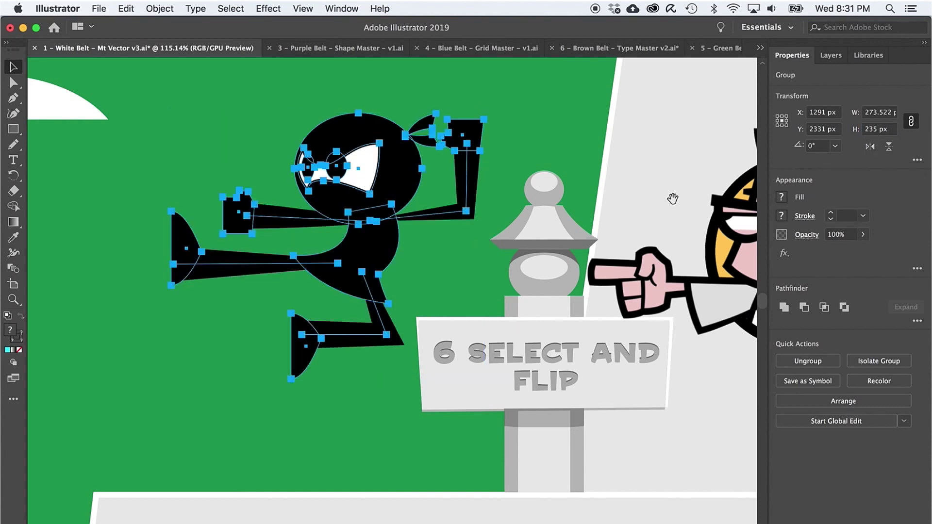
pyautogui.hscroll(15, 675, 195)
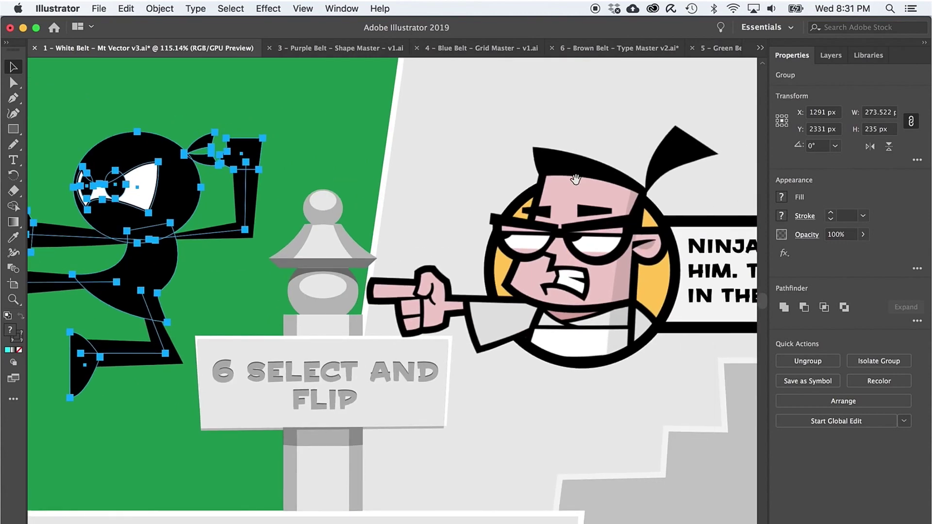
pyautogui.scroll(5, 686, 134)
pyautogui.hscroll(20, 537, 195)
pyautogui.scroll(5, 359, 165)
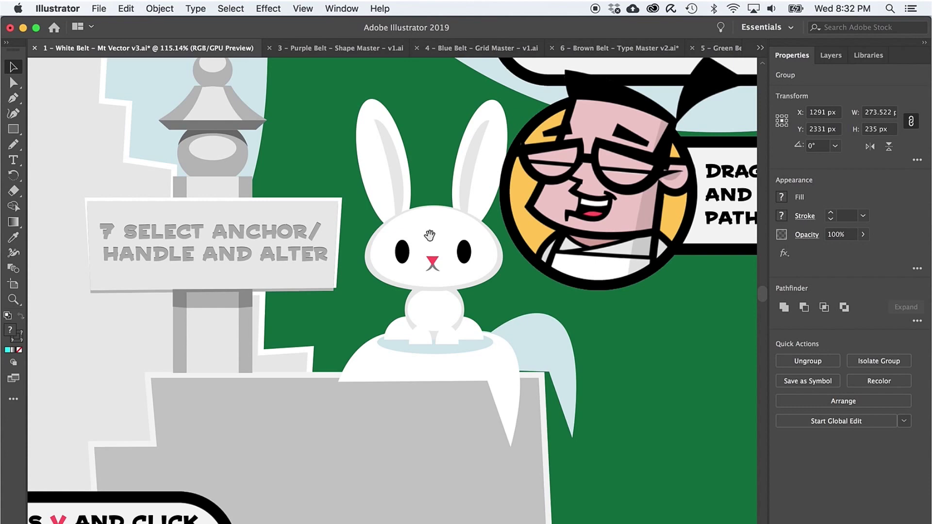
# Zoom in closely on the bunny's pink nose and mouth.
pyautogui.press('super+space')
pyautogui.moveTo(429, 246); pyautogui.dragTo(594, 231)
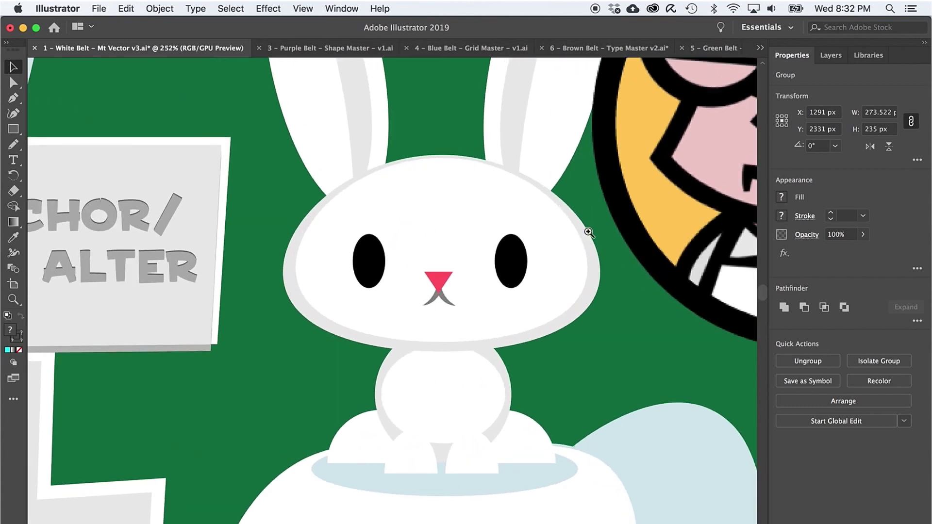
pyautogui.moveTo(444, 260); pyautogui.dragTo(562, 260)
pyautogui.moveTo(426, 306); pyautogui.dragTo(503, 311)
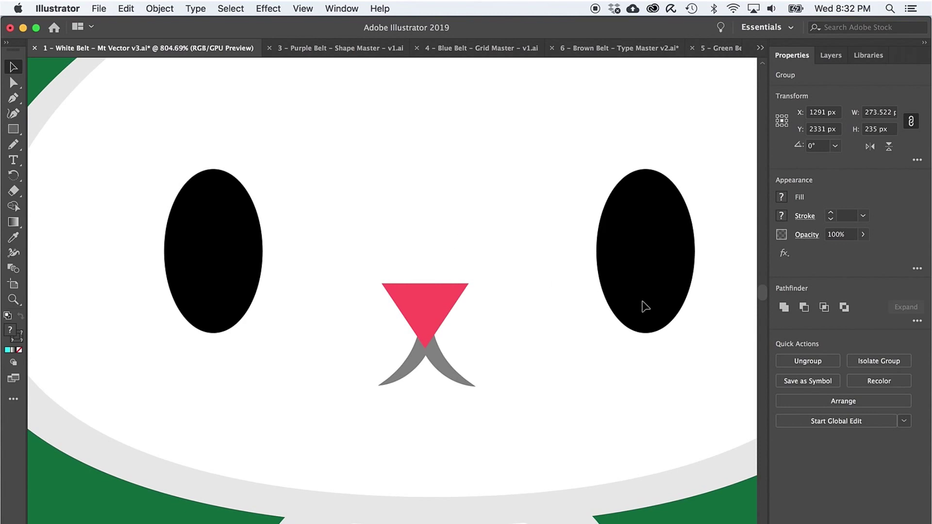
pyautogui.press('a')
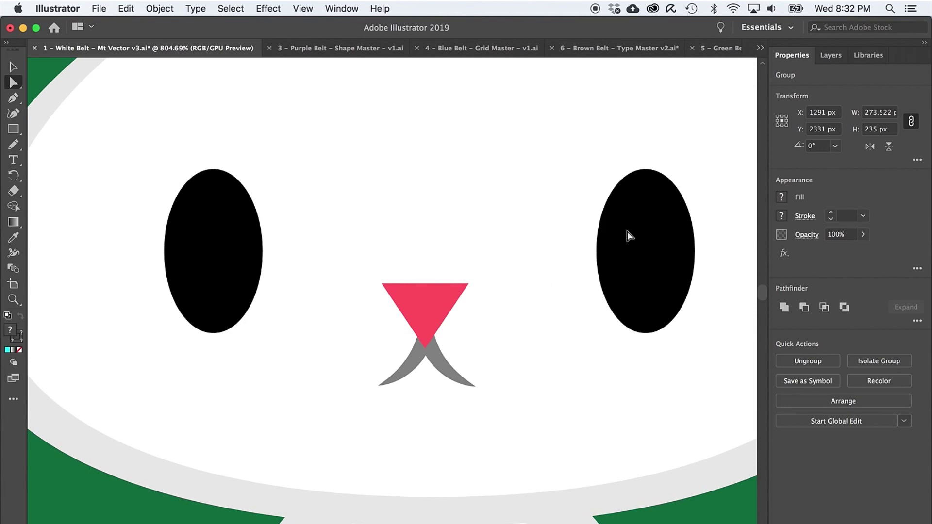
# Select the pink nose triangle and drag its top-right and top-left anchors up and outward.
pyautogui.click(437, 302)
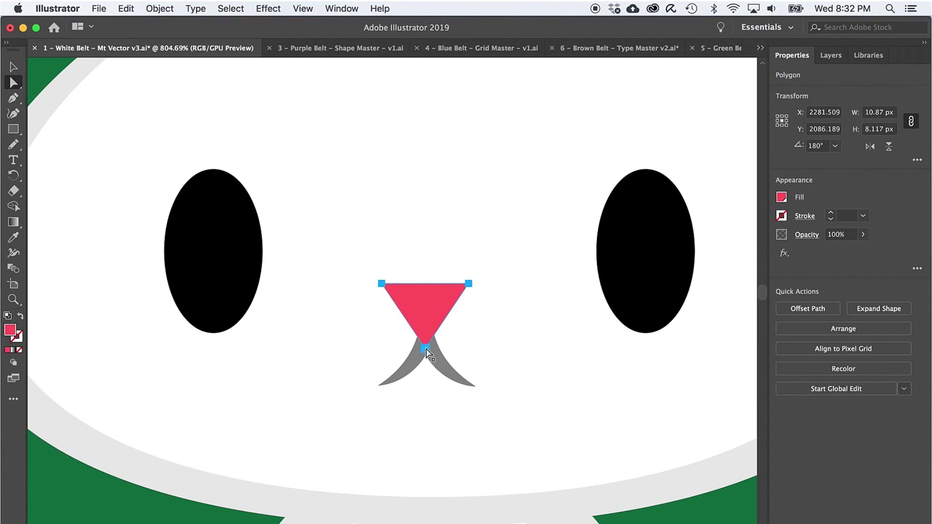
pyautogui.click(469, 284)
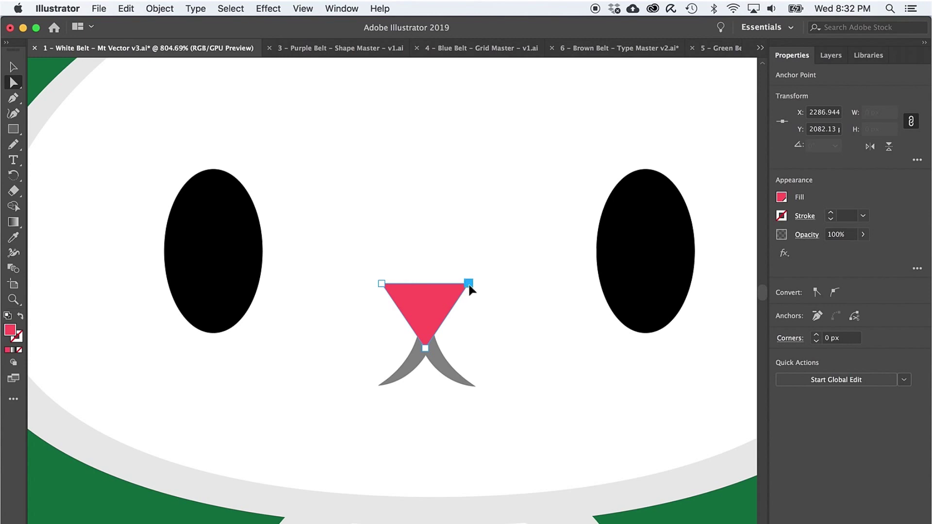
pyautogui.moveTo(469, 286)
pyautogui.mouseDown()
pyautogui.moveTo(468, 243)
pyautogui.moveTo(494, 270)
pyautogui.moveTo(476, 279)
pyautogui.mouseUp()
pyautogui.moveTo(381, 284); pyautogui.dragTo(373, 277)
pyautogui.click(423, 347)
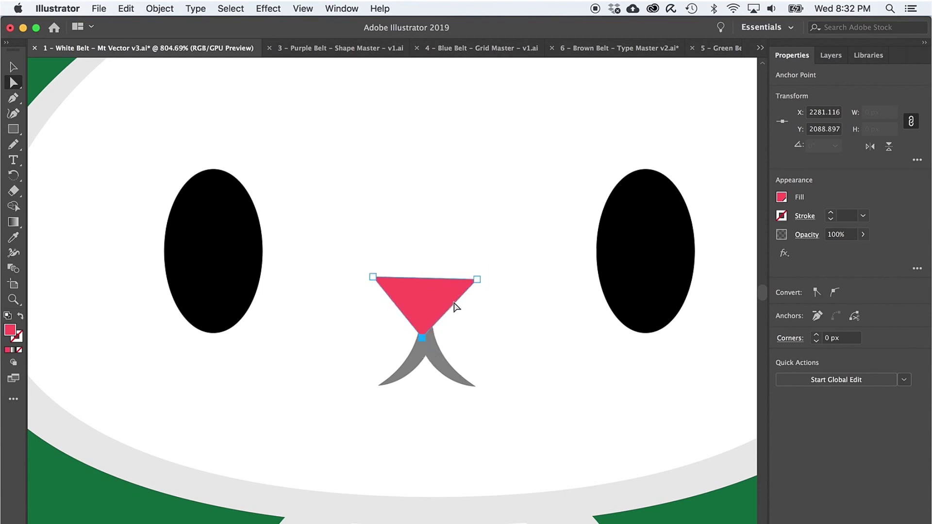
# Pull the grey mouth's end points and handles up and outward into a wide wavy mustache curve.
pyautogui.click(417, 368)
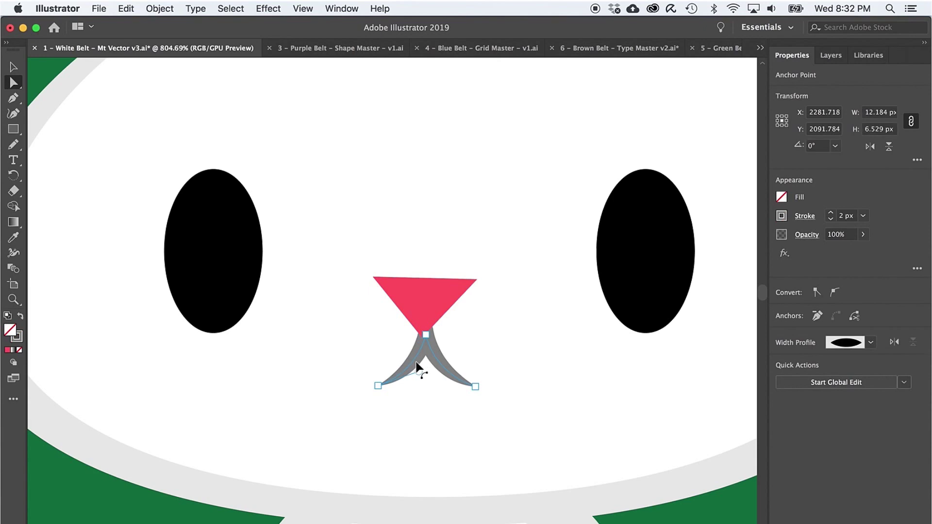
pyautogui.click(379, 385)
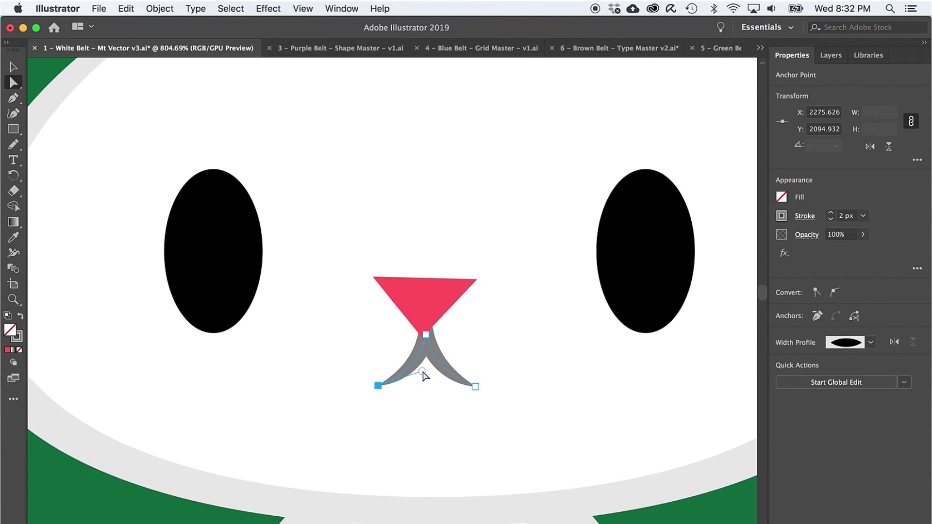
pyautogui.click(476, 389)
pyautogui.moveTo(430, 384); pyautogui.dragTo(404, 387)
pyautogui.moveTo(477, 342); pyautogui.dragTo(422, 392)
pyautogui.moveTo(487, 334); pyautogui.dragTo(515, 333)
pyautogui.click(474, 387)
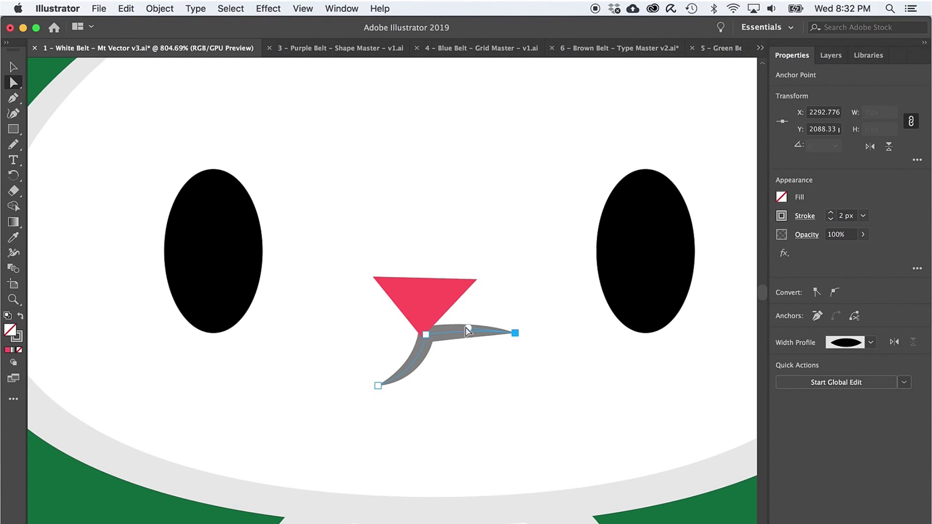
pyautogui.moveTo(379, 385)
pyautogui.mouseDown()
pyautogui.moveTo(340, 319)
pyautogui.moveTo(376, 363)
pyautogui.moveTo(370, 368)
pyautogui.mouseUp()
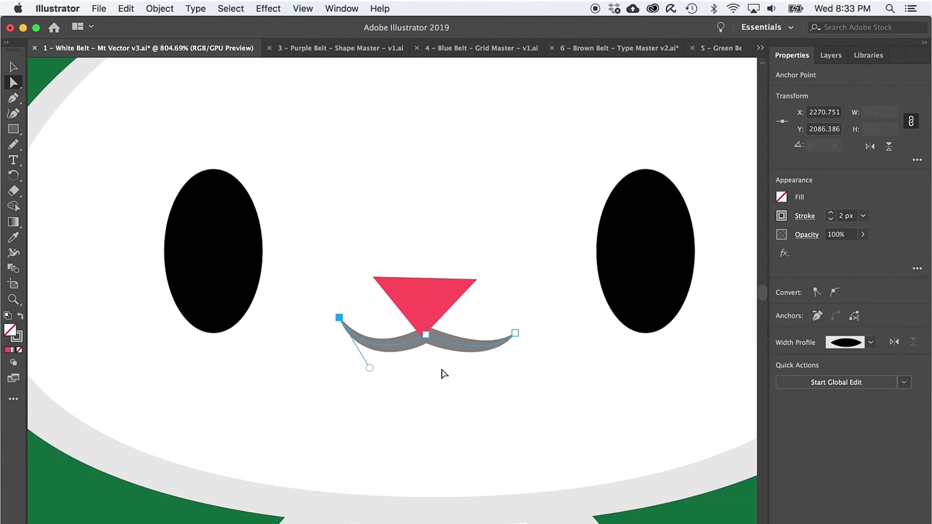
pyautogui.click(406, 386)
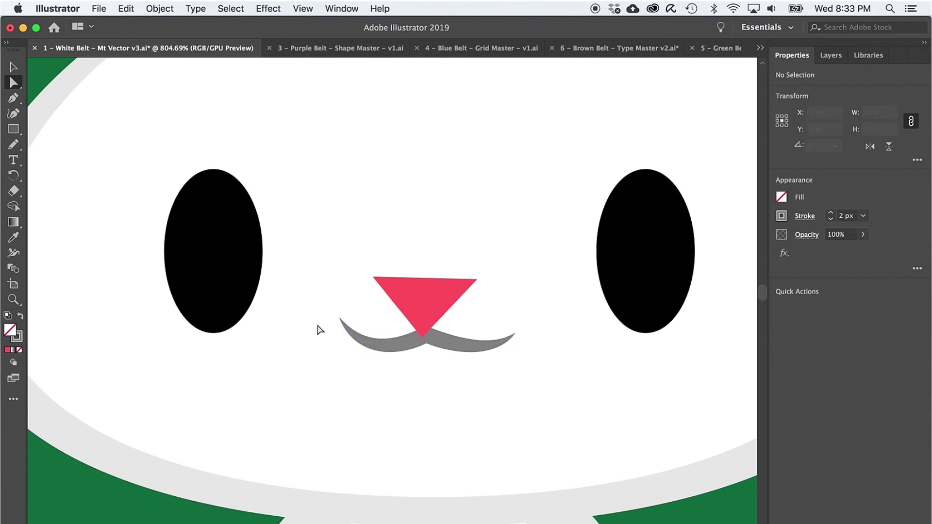
# Zoom out and pan the view away from the bunny's face toward the stairs.
pyautogui.scroll(-3, 320, 330)
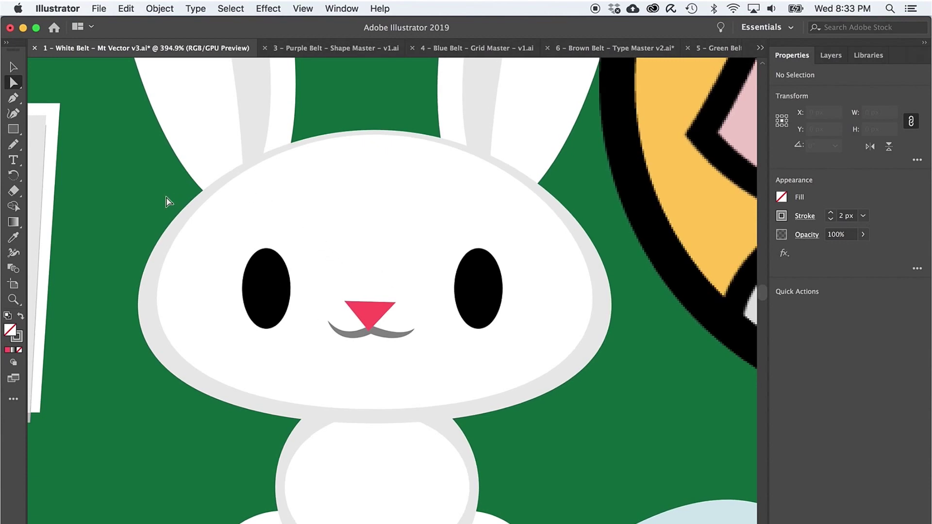
pyautogui.moveTo(126, 175); pyautogui.dragTo(350, 278)
pyautogui.moveTo(176, 140); pyautogui.dragTo(256, 204)
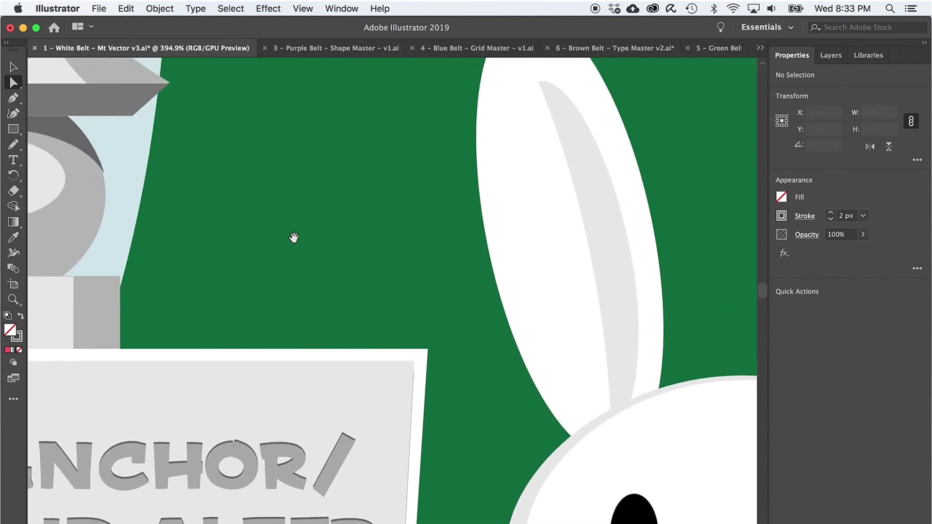
pyautogui.moveTo(166, 108); pyautogui.dragTo(479, 277)
pyautogui.moveTo(362, 243); pyautogui.dragTo(527, 366)
# Pan up the stairs until the DESIGNDOJO building and its entrance sign are in view.
pyautogui.scroll(-8, 524, 361)
pyautogui.moveTo(234, 156); pyautogui.dragTo(453, 425)
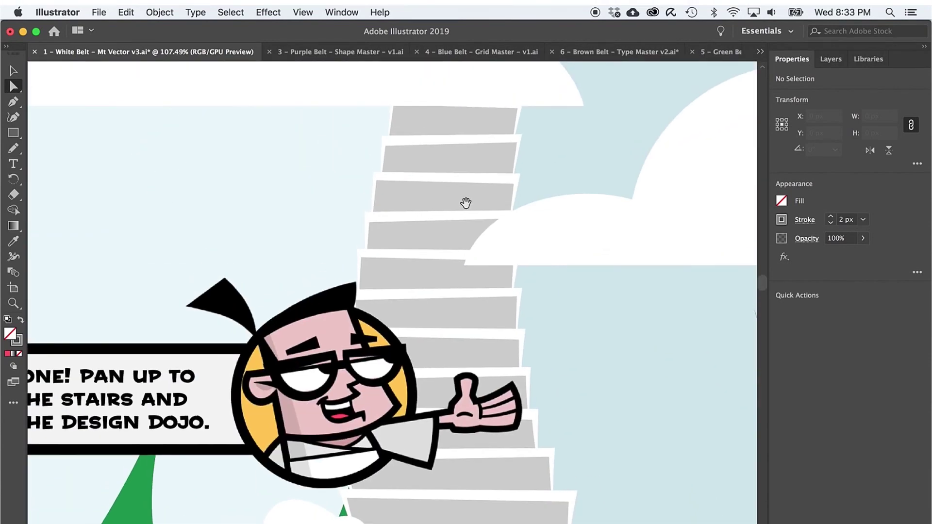
pyautogui.moveTo(462, 188); pyautogui.dragTo(462, 340)
pyautogui.scroll(5, 488, 197)
pyautogui.moveTo(489, 196); pyautogui.dragTo(463, 487)
pyautogui.moveTo(437, 291); pyautogui.dragTo(435, 491)
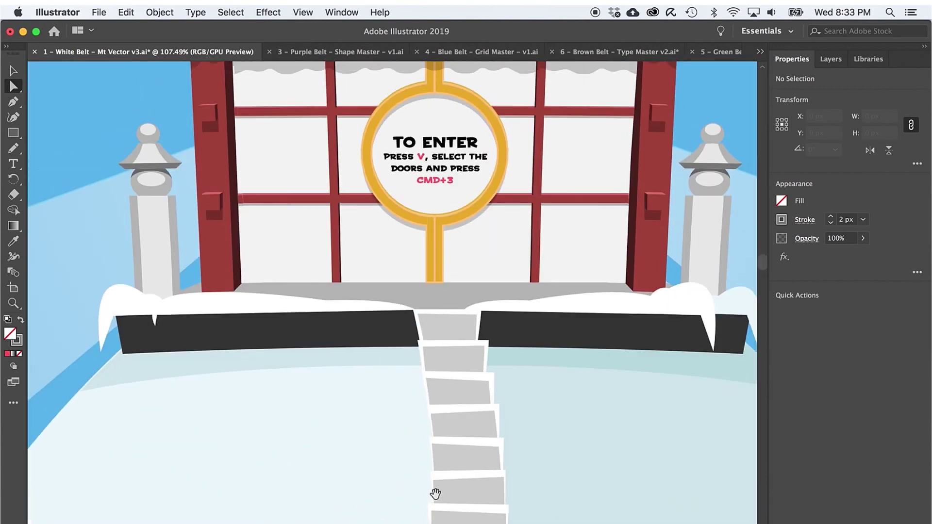
pyautogui.moveTo(447, 228); pyautogui.dragTo(434, 382)
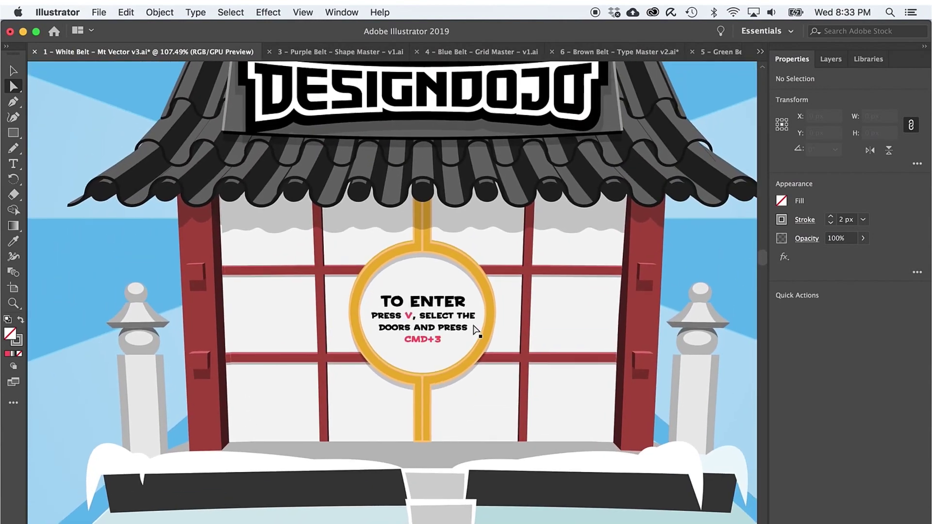